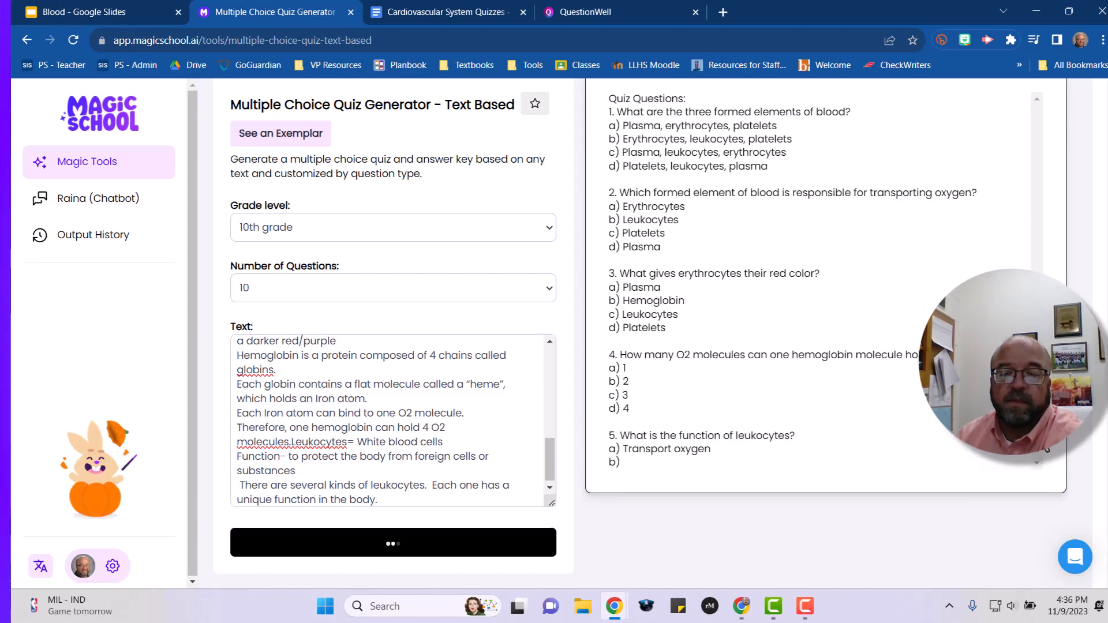
Review the generated ten-question quiz and its answer key on the formed elements of blood.
scroll(1068, 456, down, 1)
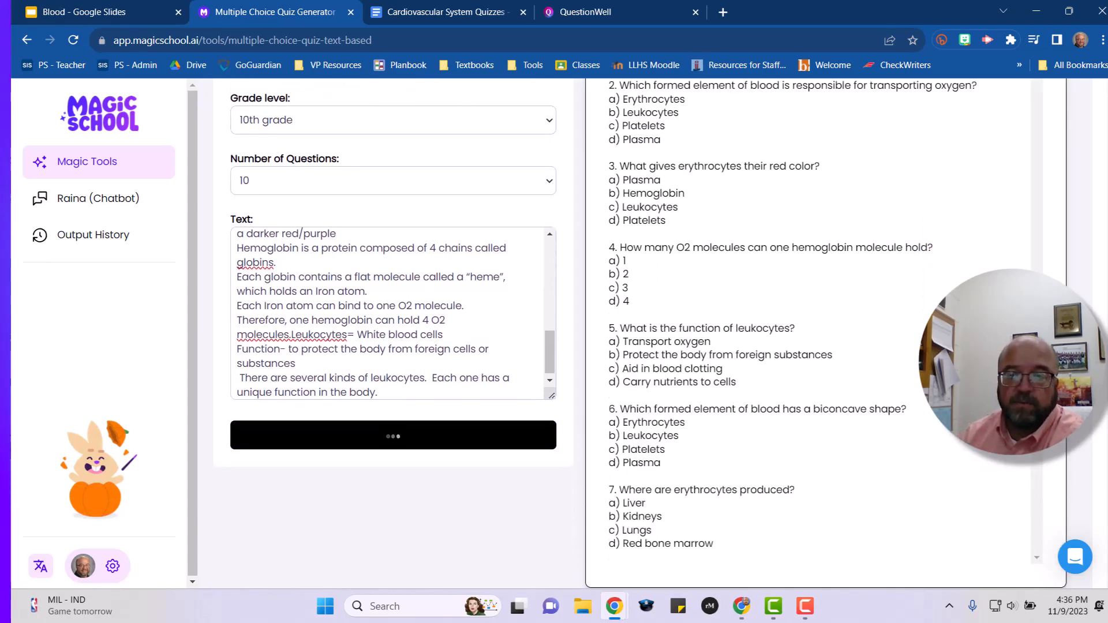
scroll(1039, 456, up, 1)
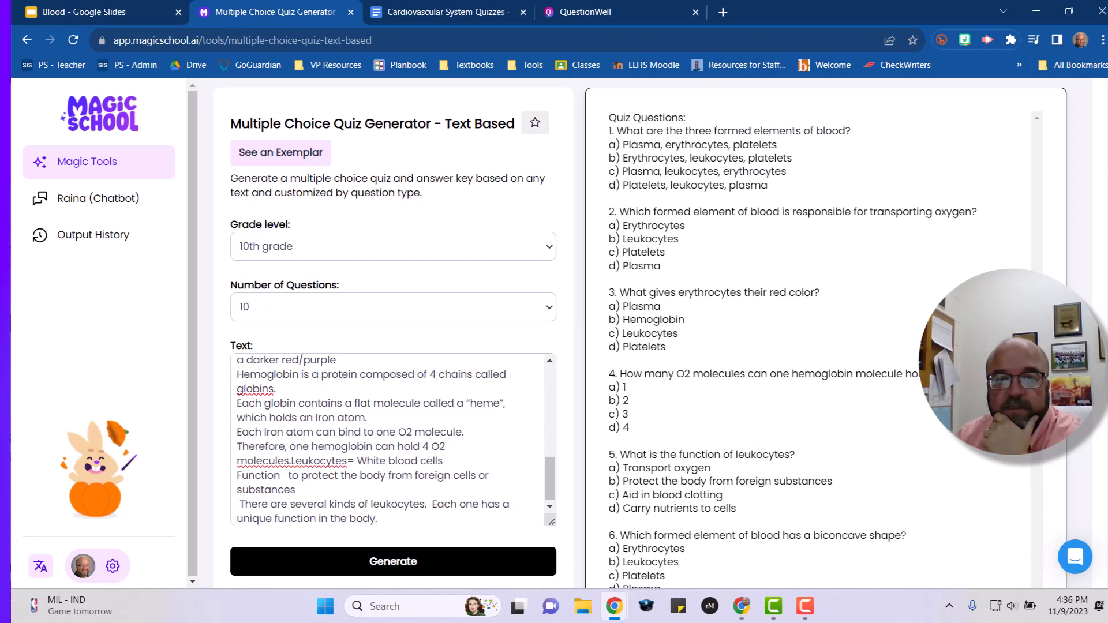
scroll(814, 335, down, 10)
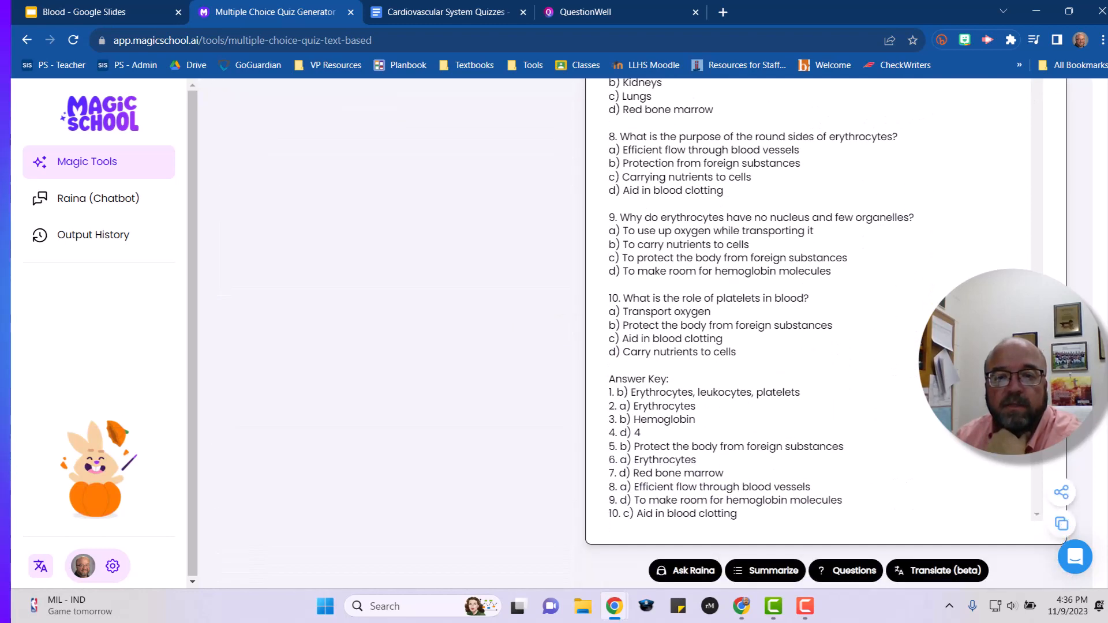
scroll(814, 334, up, 8)
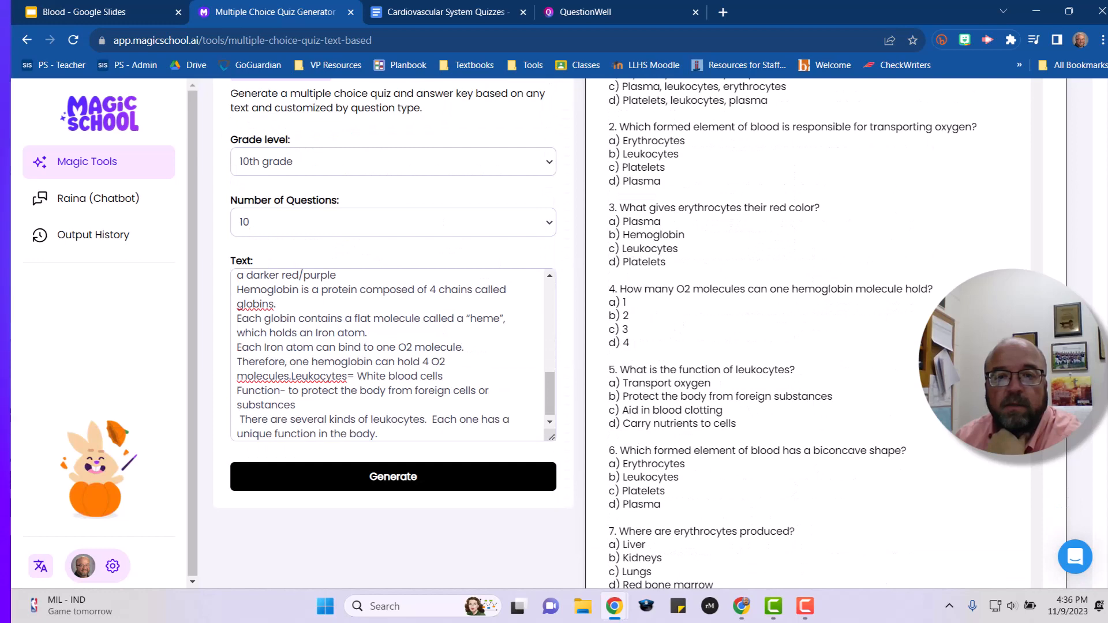
scroll(814, 334, down, 6)
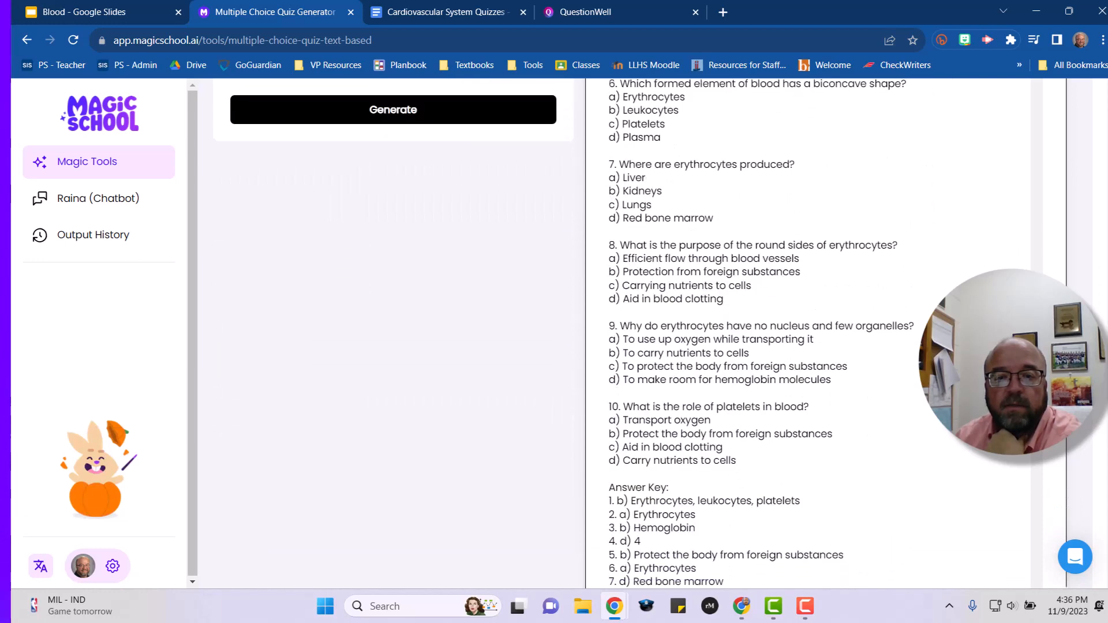
scroll(814, 335, down, 2)
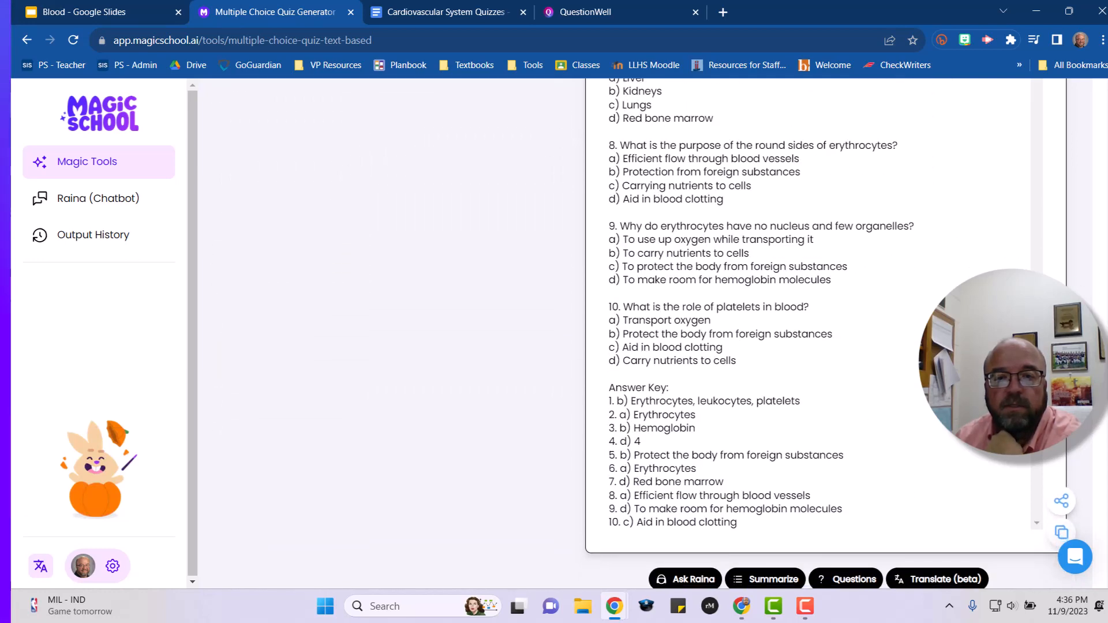
scroll(814, 335, up, 2)
scroll(813, 335, down, 1)
scroll(814, 335, down, 1)
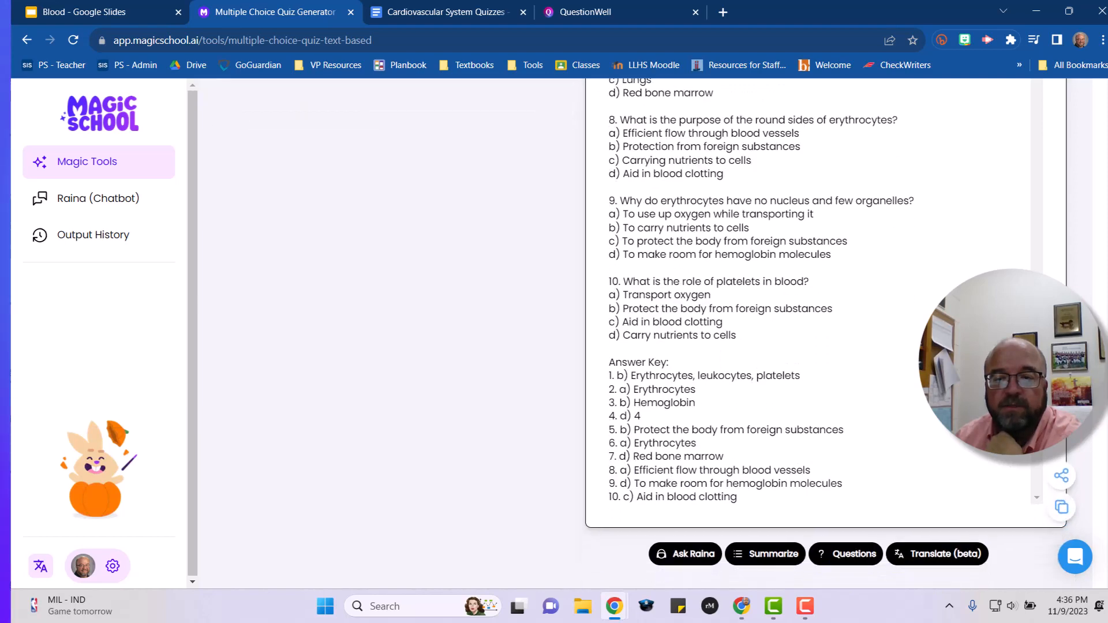
Copy the generated quiz and paste it below the Formed Elements heading in the Cardiovascular System Quizzes document.
click(1063, 516)
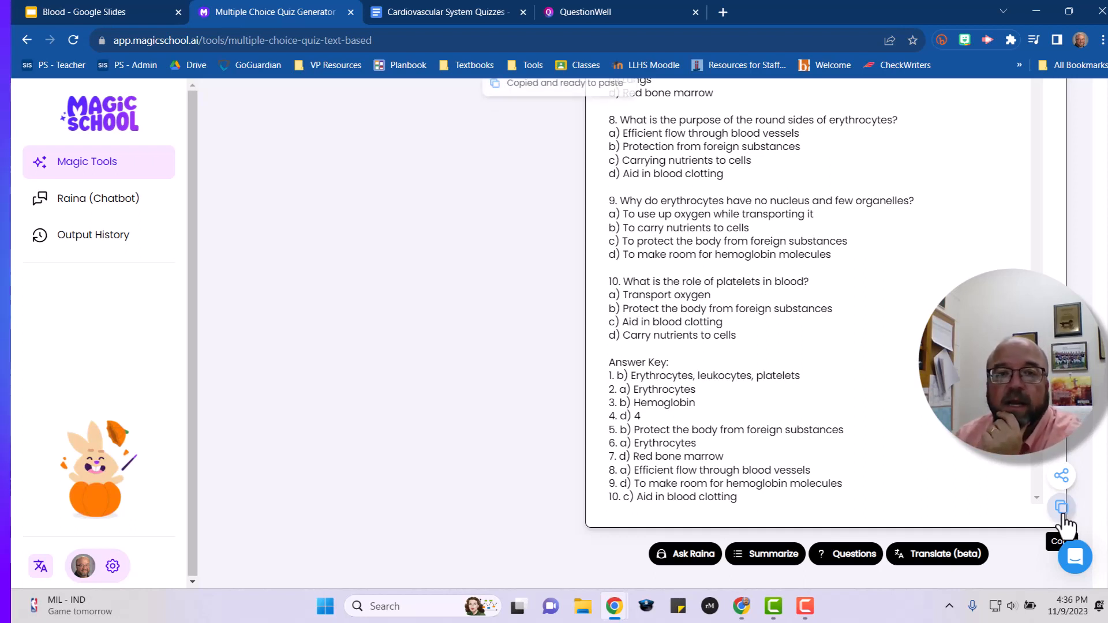
click(449, 16)
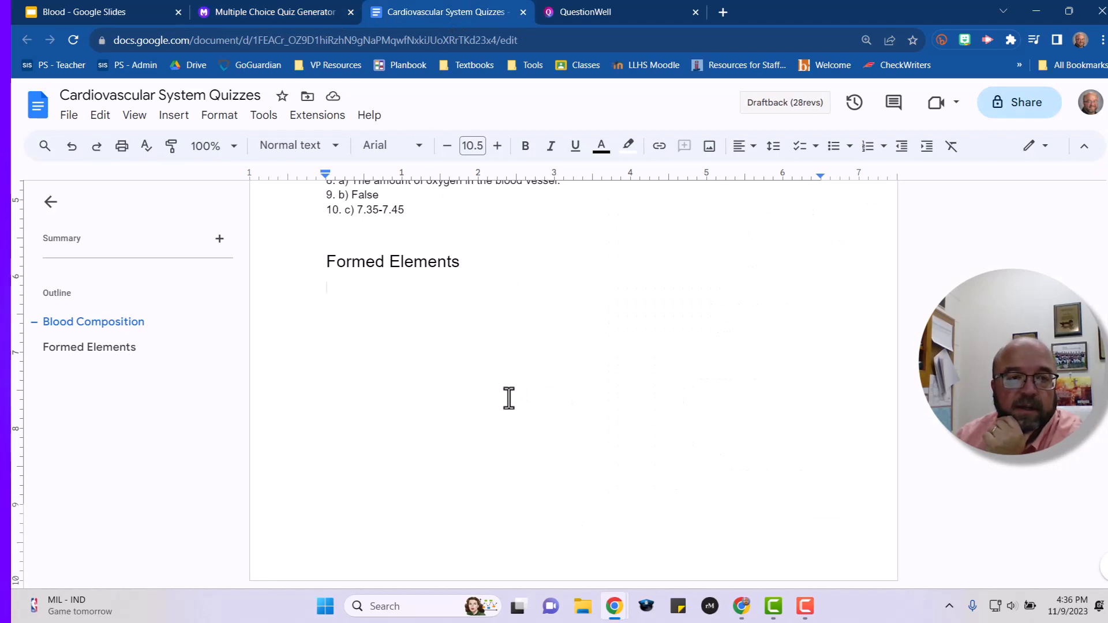
scroll(525, 388, up, 10)
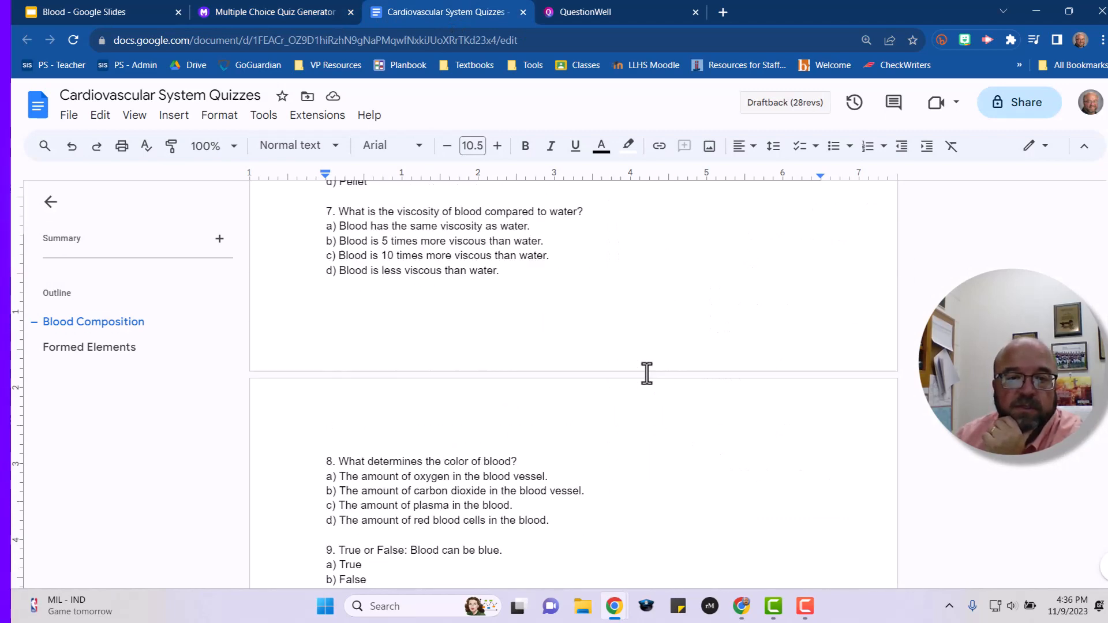
scroll(647, 374, up, 10)
scroll(646, 373, down, 8)
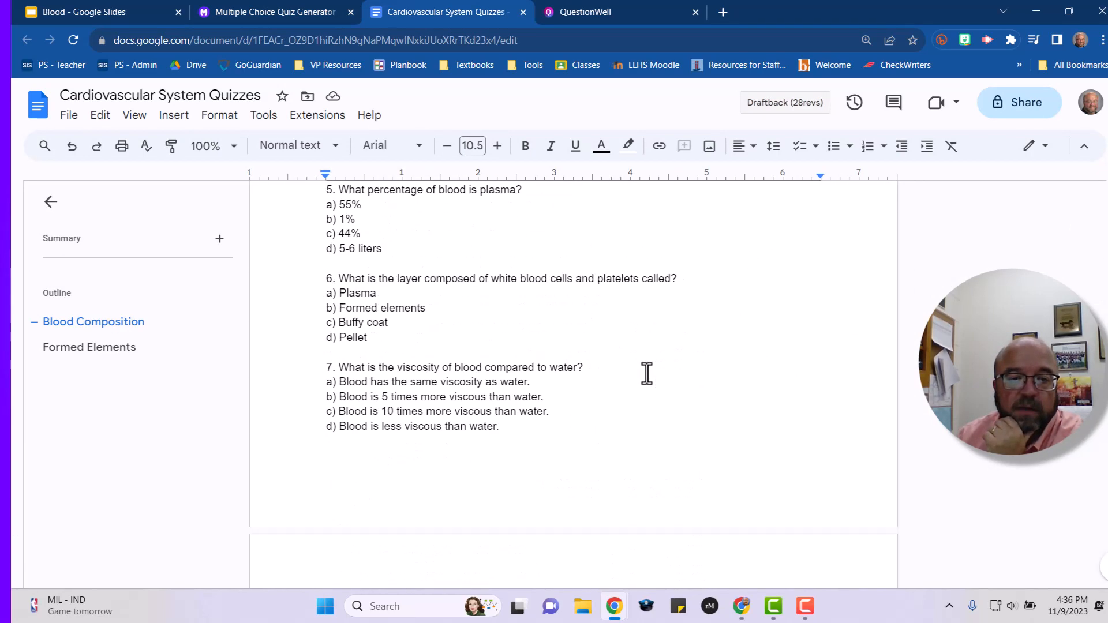
scroll(647, 373, down, 12)
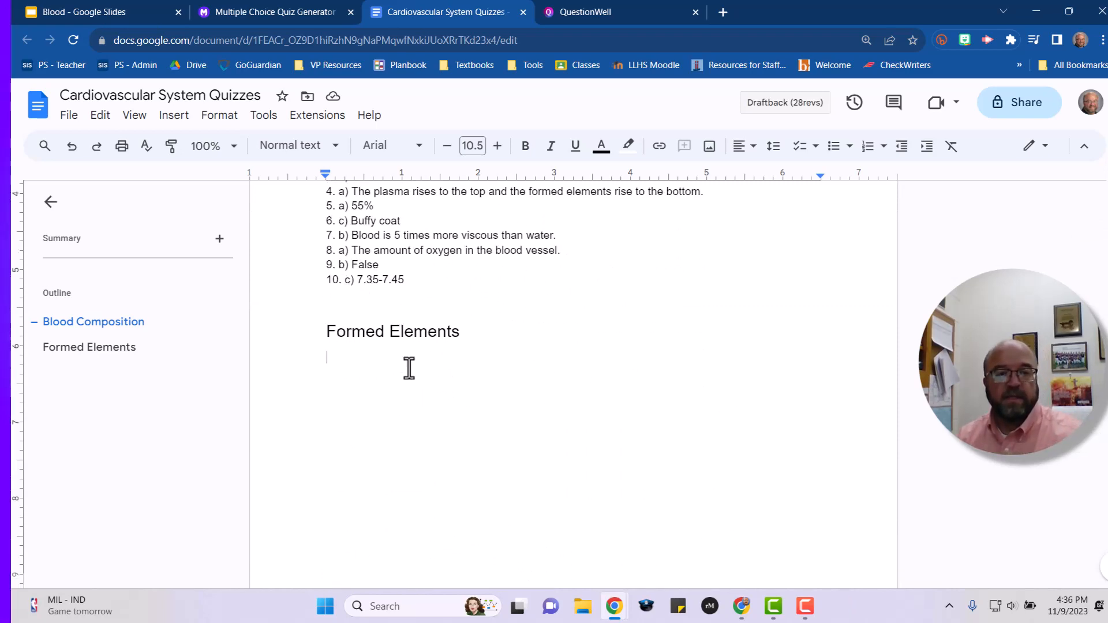
key(ctrl+v)
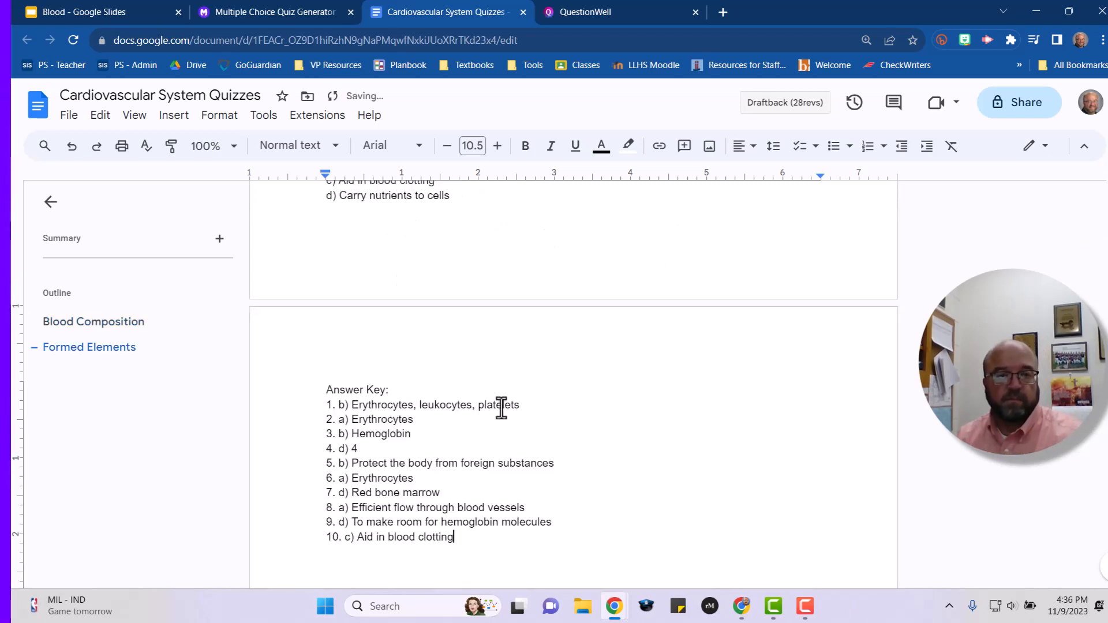
Select the pasted quiz questions with their answer choices, from question 1 through question 10.
scroll(500, 404, up, 4)
scroll(507, 455, down, 7)
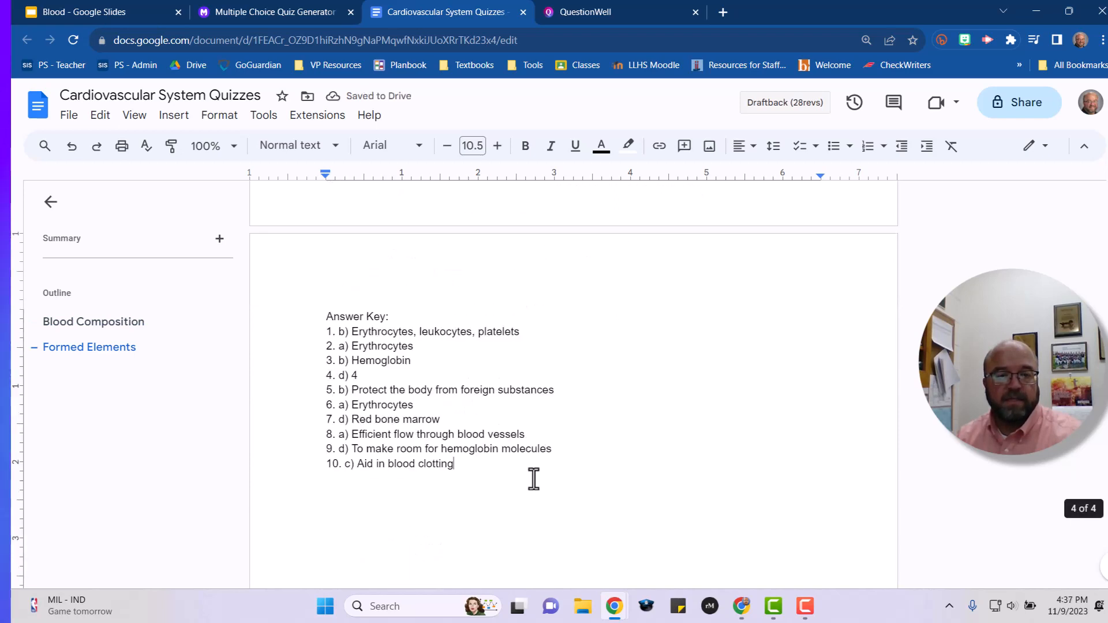
scroll(531, 477, up, 6)
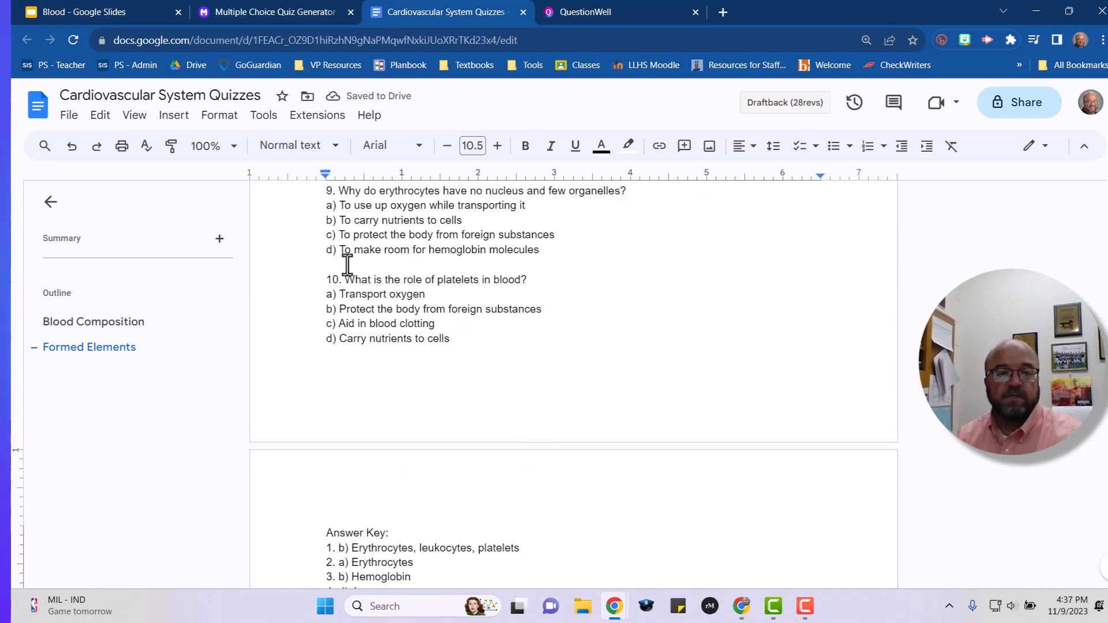
drag(450, 339, 321, 237)
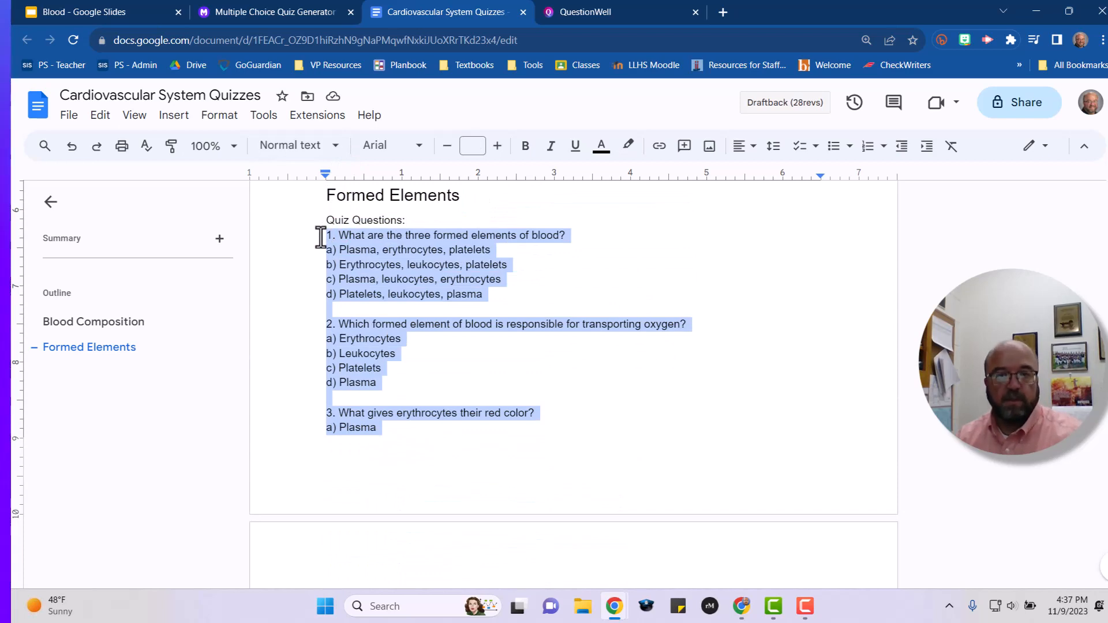
scroll(645, 332, down, 8)
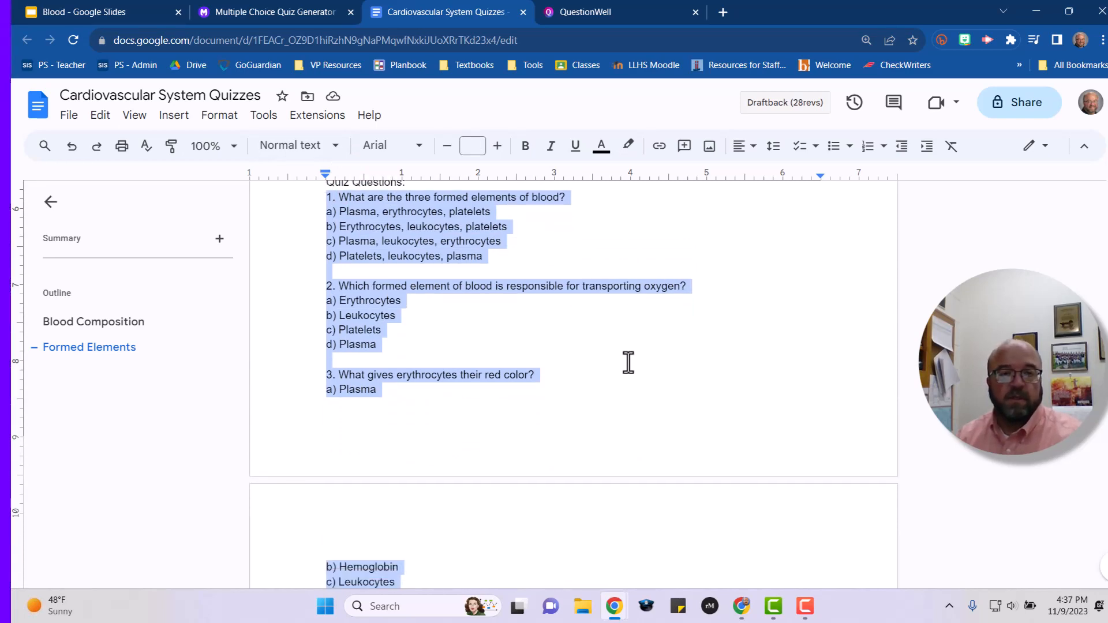
scroll(622, 373, up, 8)
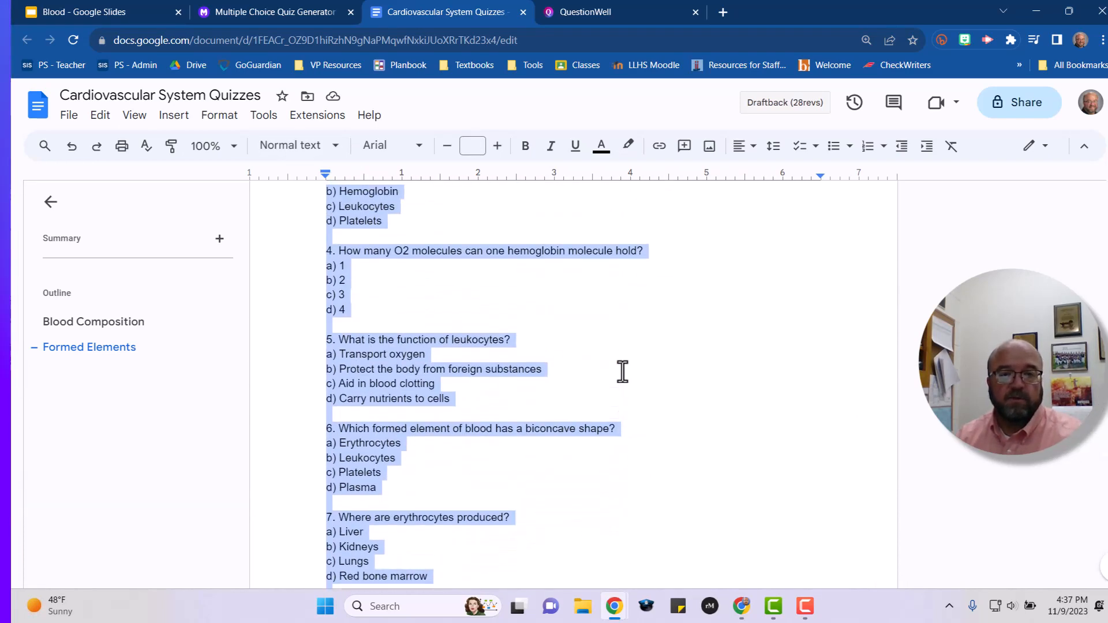
Switch to QuestionWell and enter Formed Elements as the topic for a new quiz.
click(573, 8)
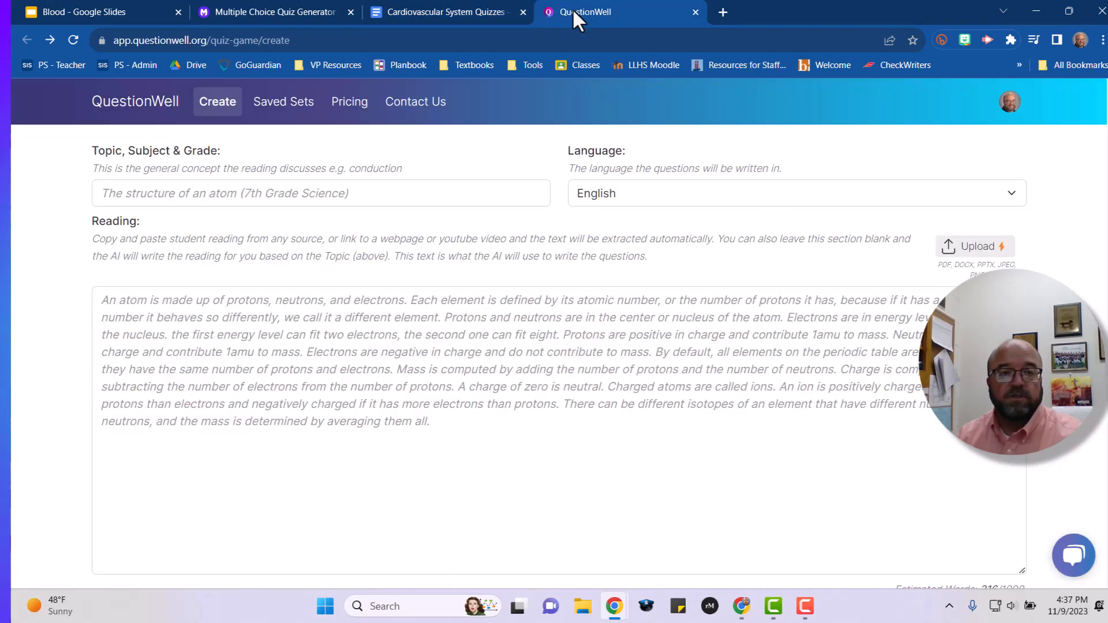
click(337, 194)
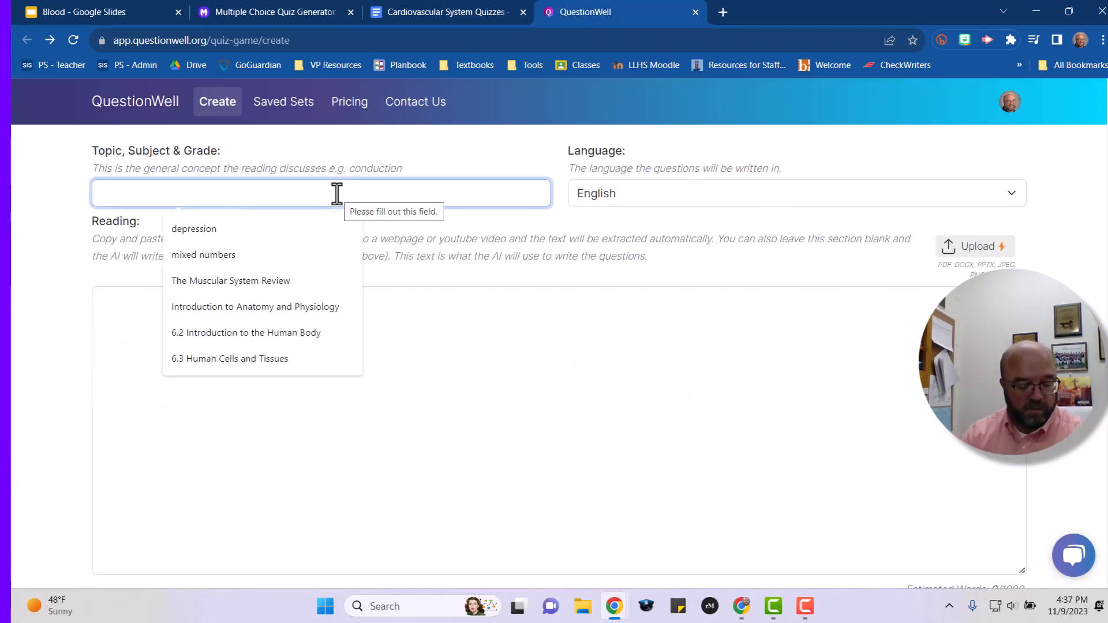
text(Formed Elements)
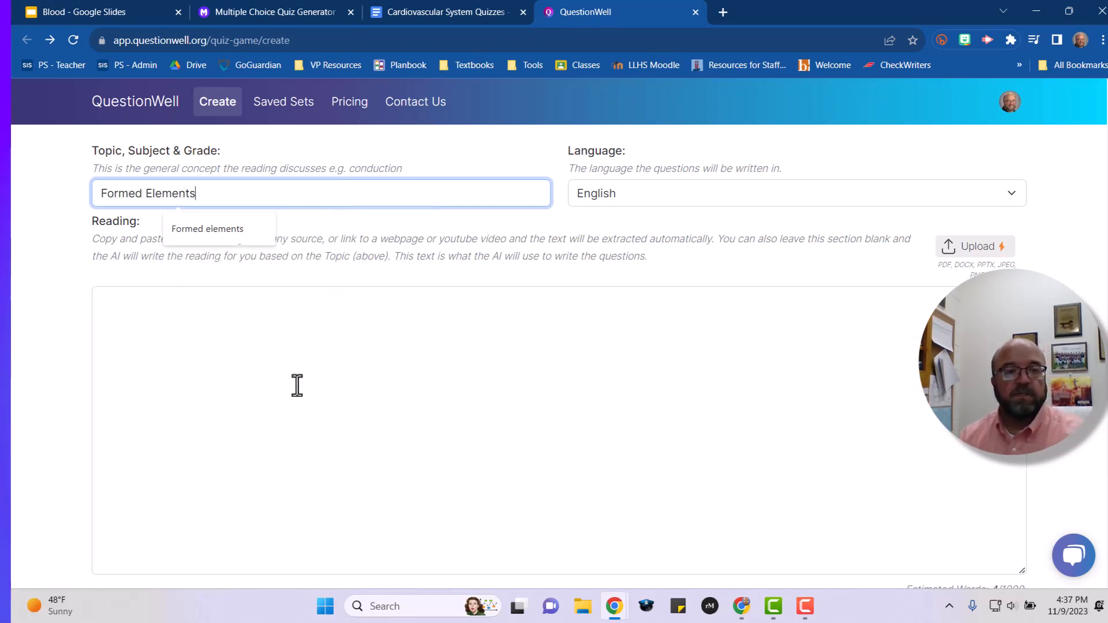
Paste the copied quiz questions into the reading box and generate the question set.
click(297, 386)
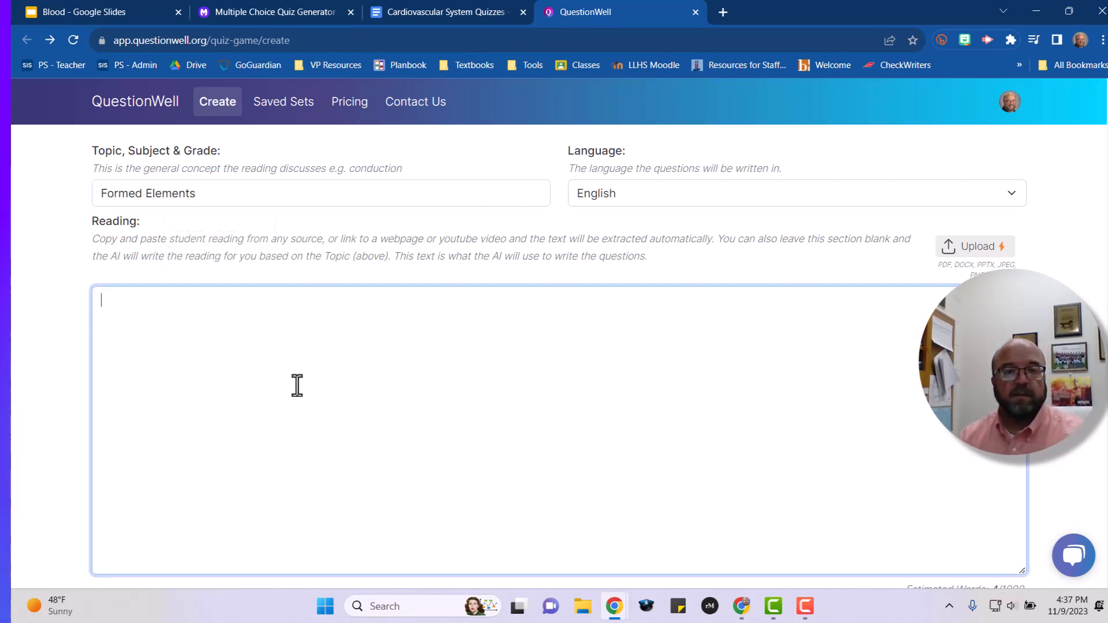
key(ctrl+v)
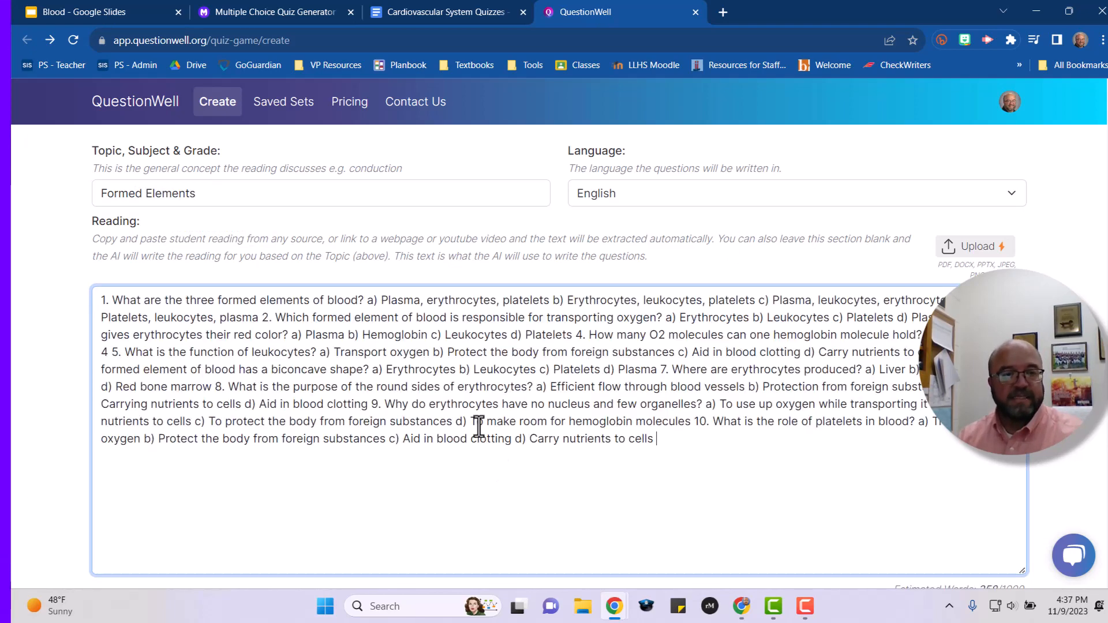
scroll(748, 378, down, 8)
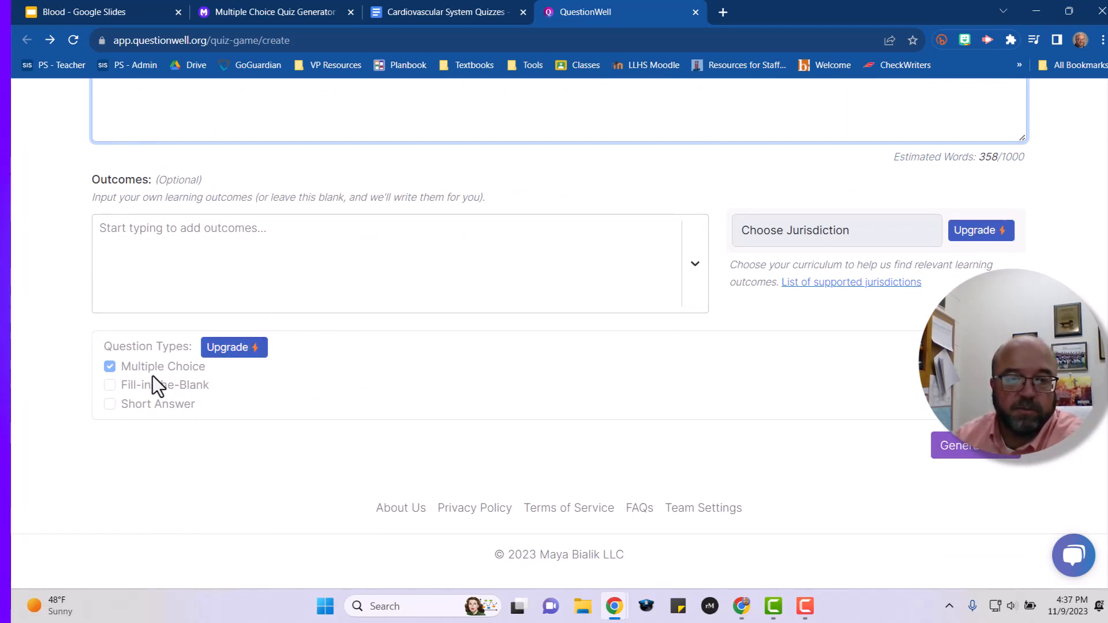
click(972, 454)
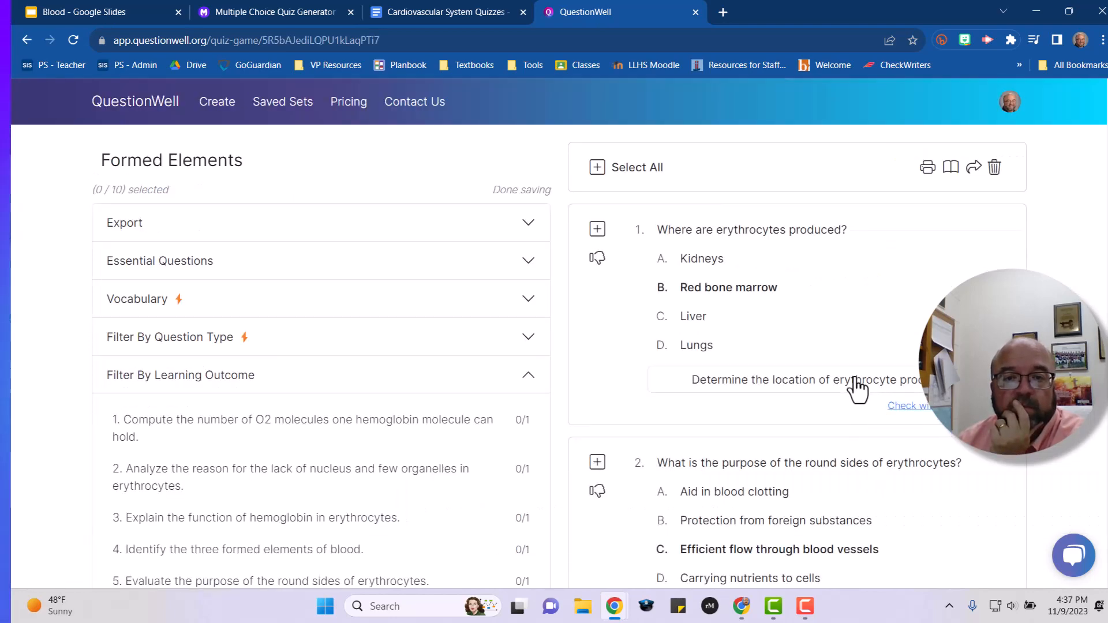
Scroll through the generated Formed Elements questions to review their answers and learning outcomes.
scroll(839, 357, down, 2)
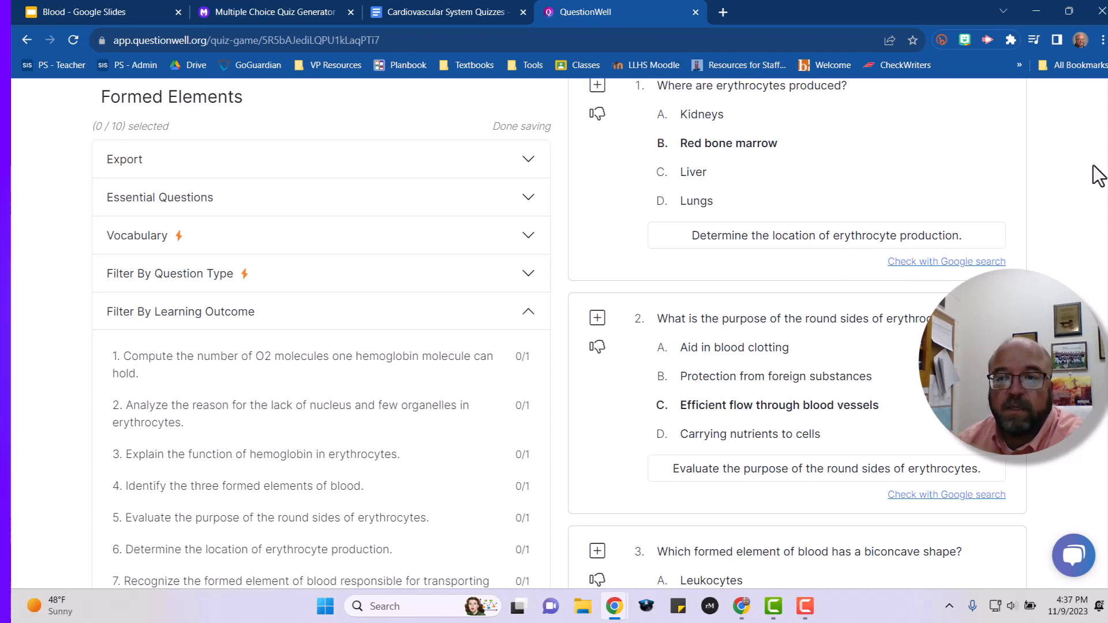
scroll(797, 333, up, 2)
scroll(798, 333, down, 5)
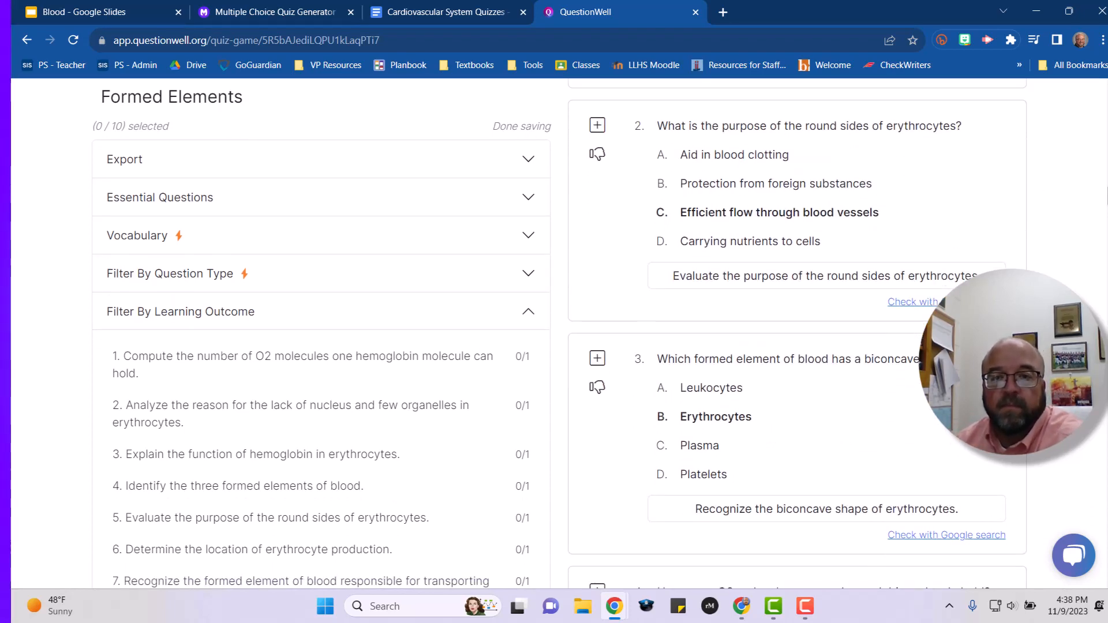
scroll(798, 333, down, 2)
scroll(798, 334, up, 2)
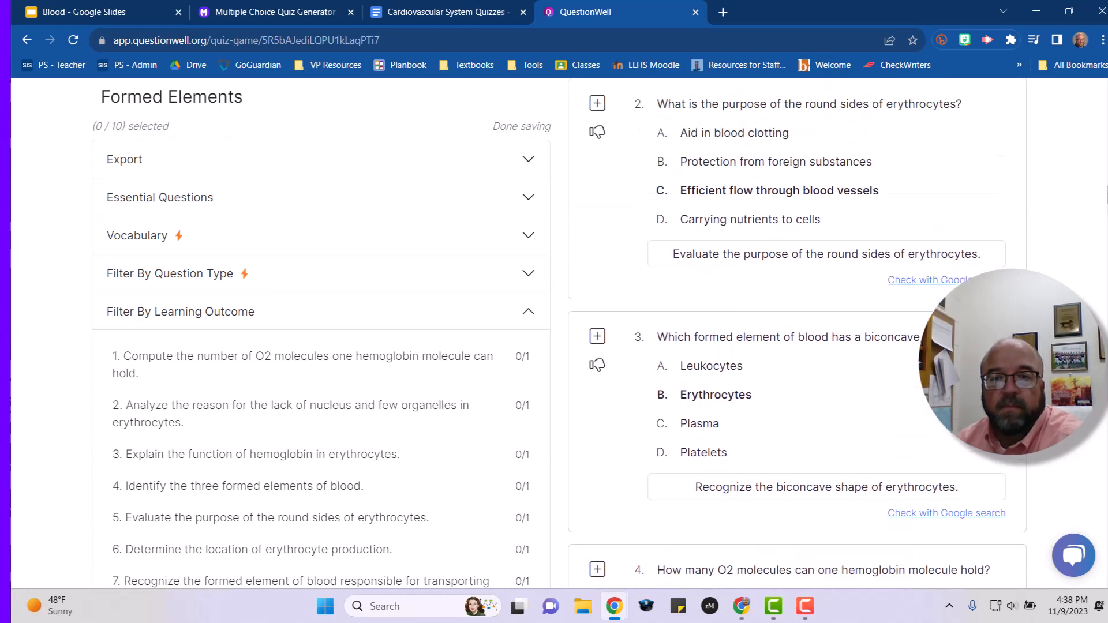
scroll(798, 333, up, 1)
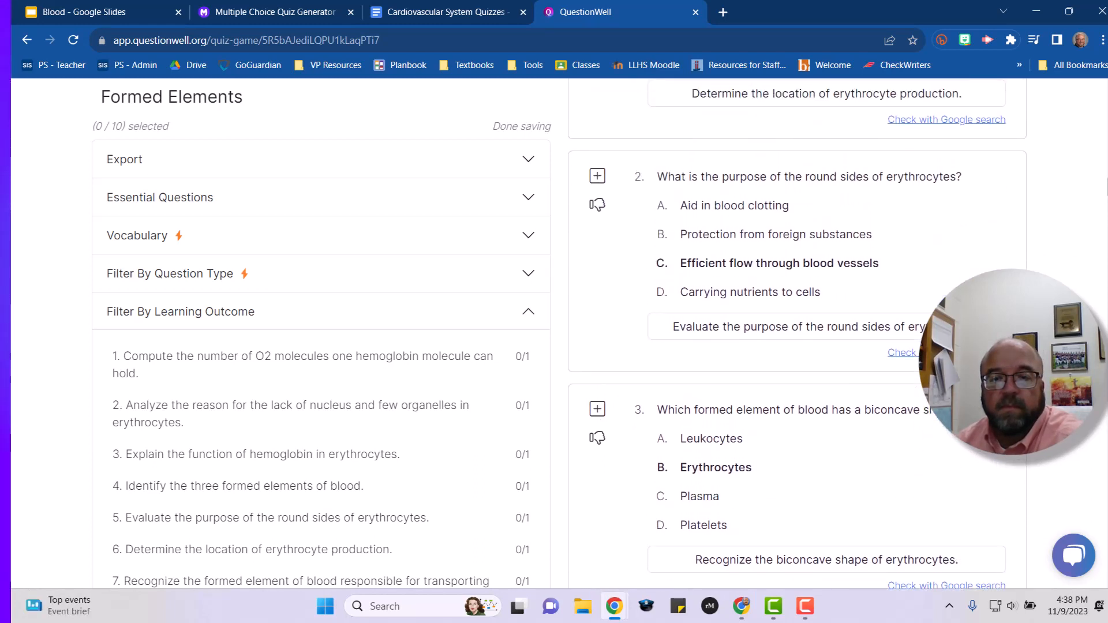
scroll(798, 333, down, 3)
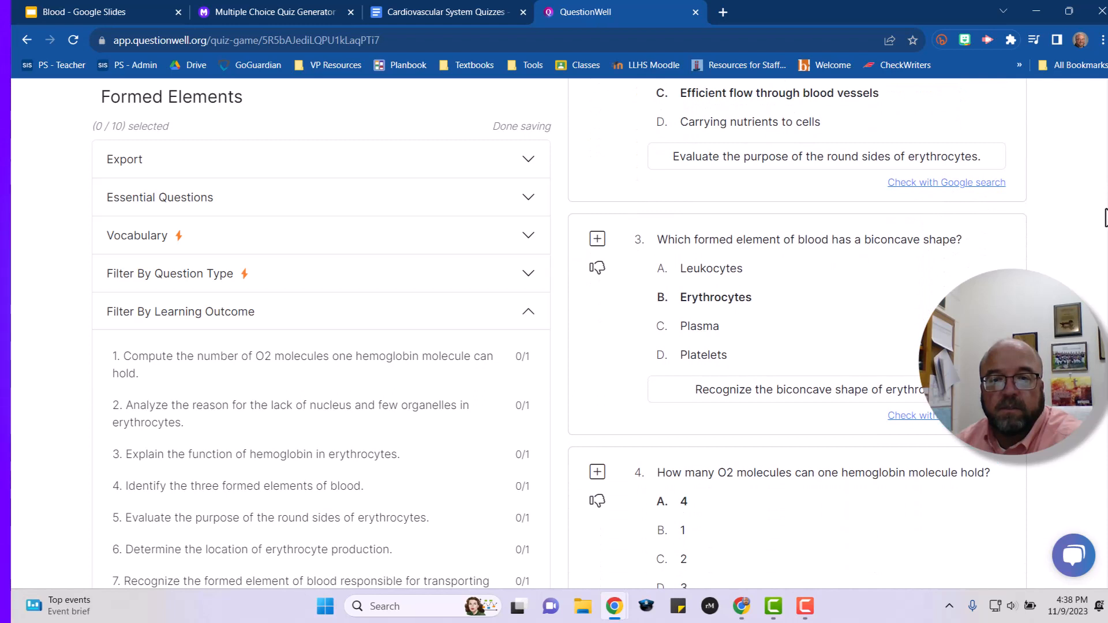
scroll(1105, 218, down, 3)
scroll(1104, 248, down, 3)
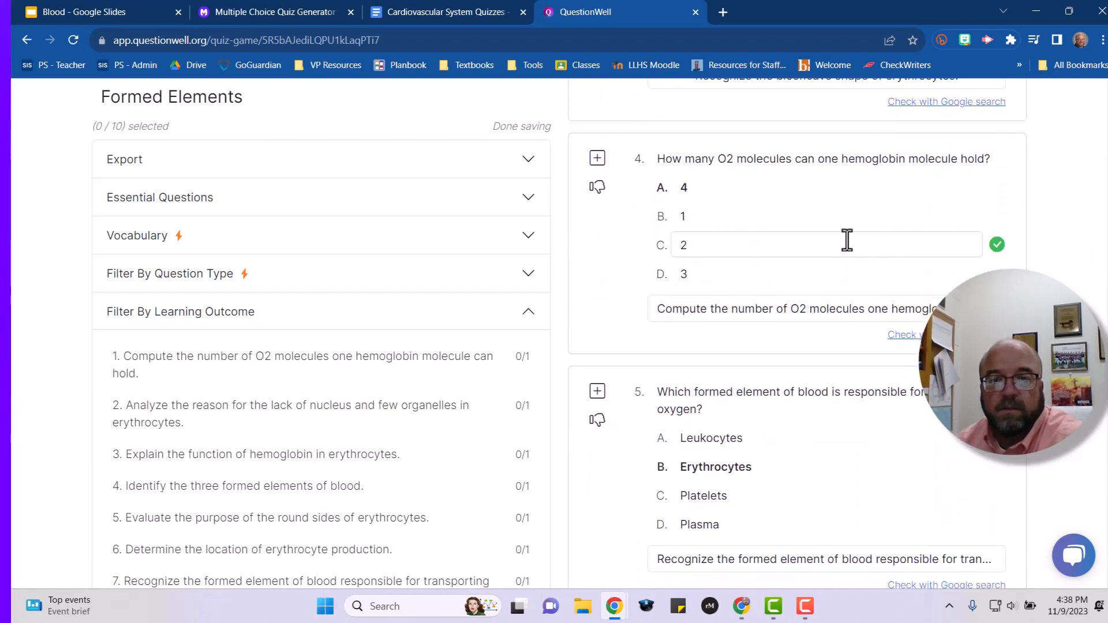
Reword question 4 so it asks about Oxygen molecules instead of O2 molecules.
click(733, 161)
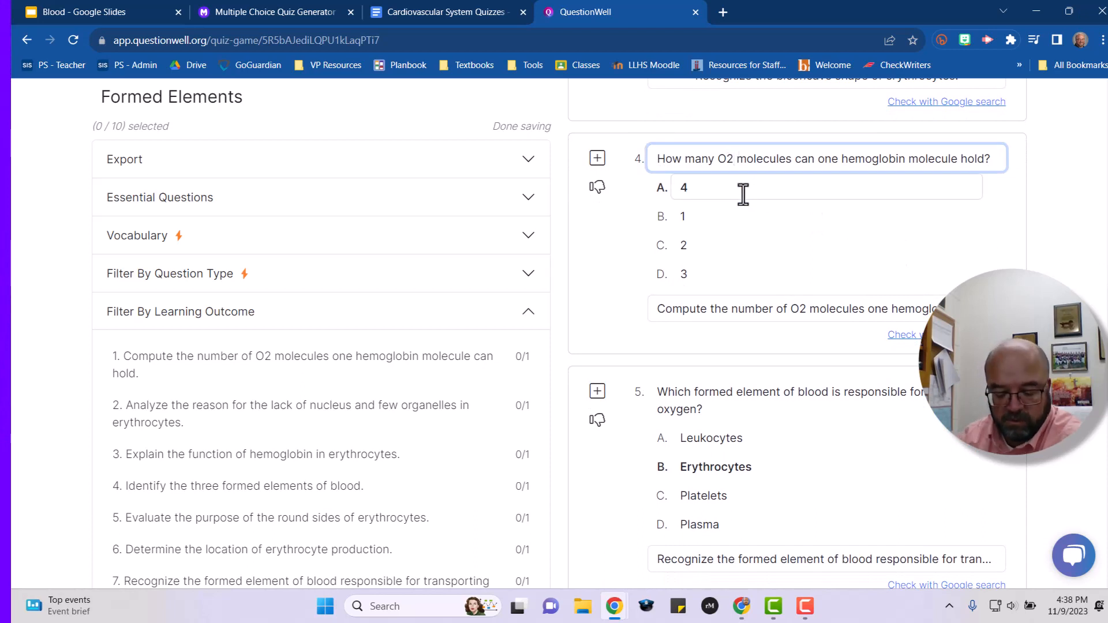
key(BackSpace)
text(xy)
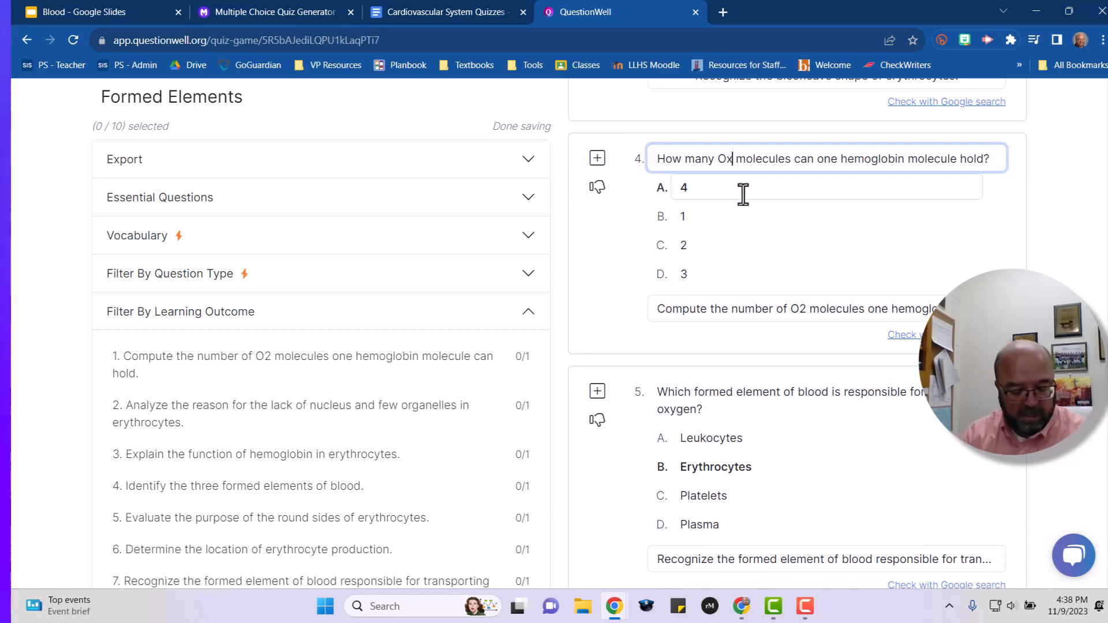
text(gen)
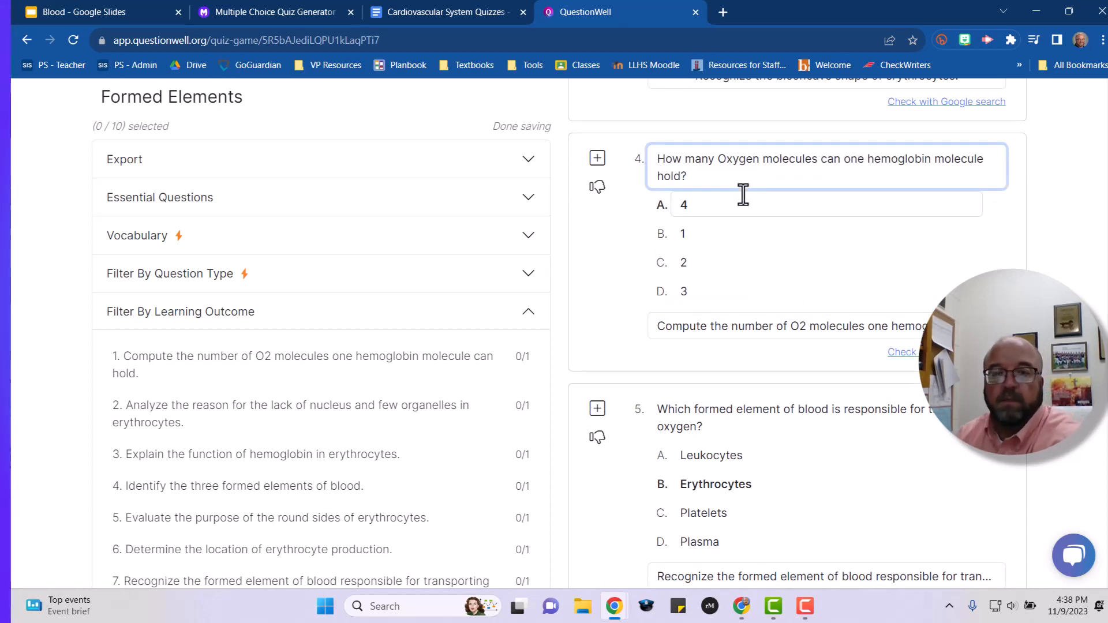
scroll(910, 381, down, 2)
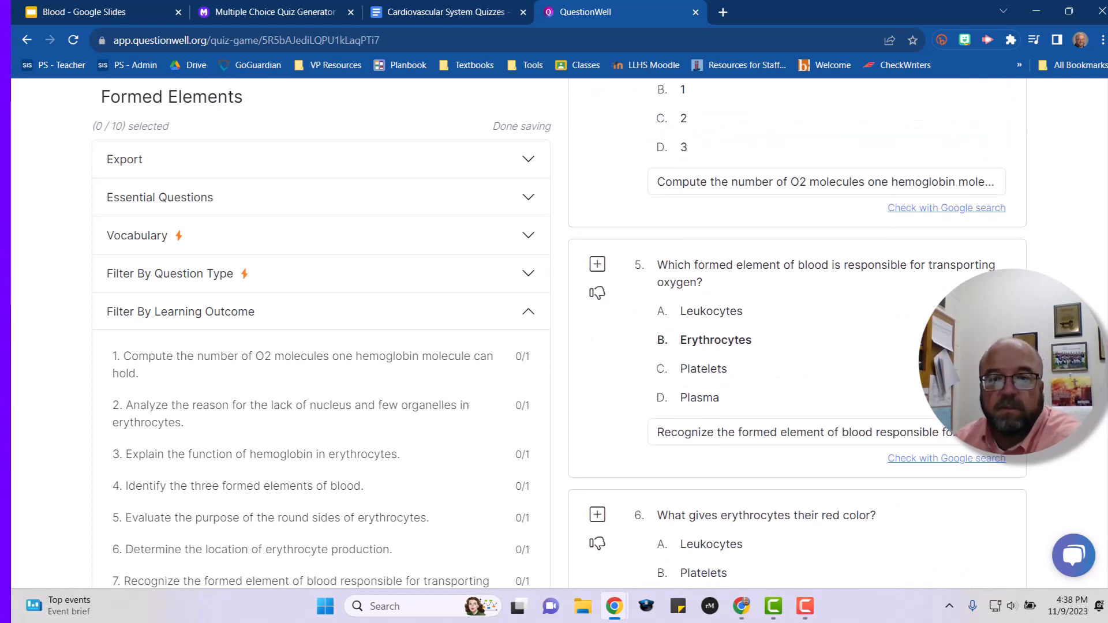
Review the remaining questions 5 through 10 of the Formed Elements set and their learning outcomes.
scroll(910, 381, down, 4)
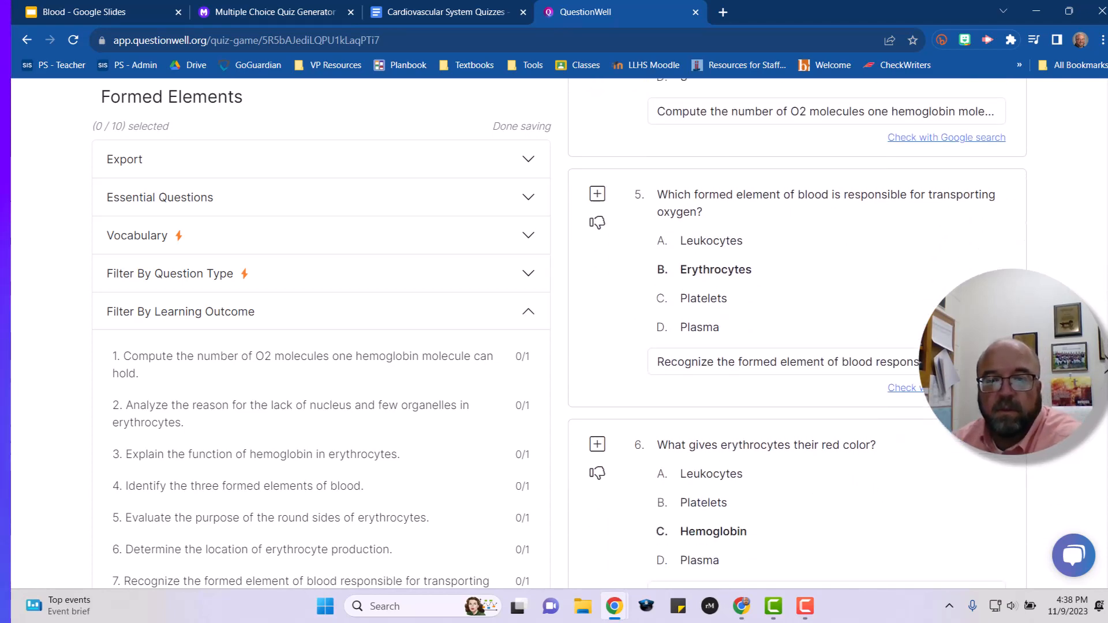
scroll(1104, 382, down, 3)
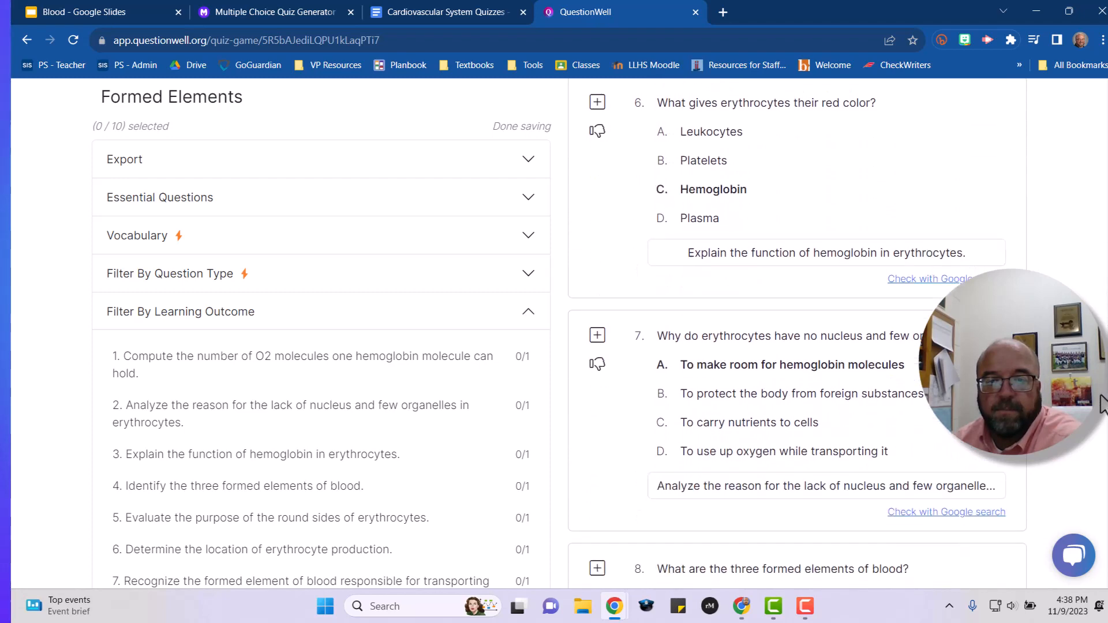
scroll(1102, 414, down, 7)
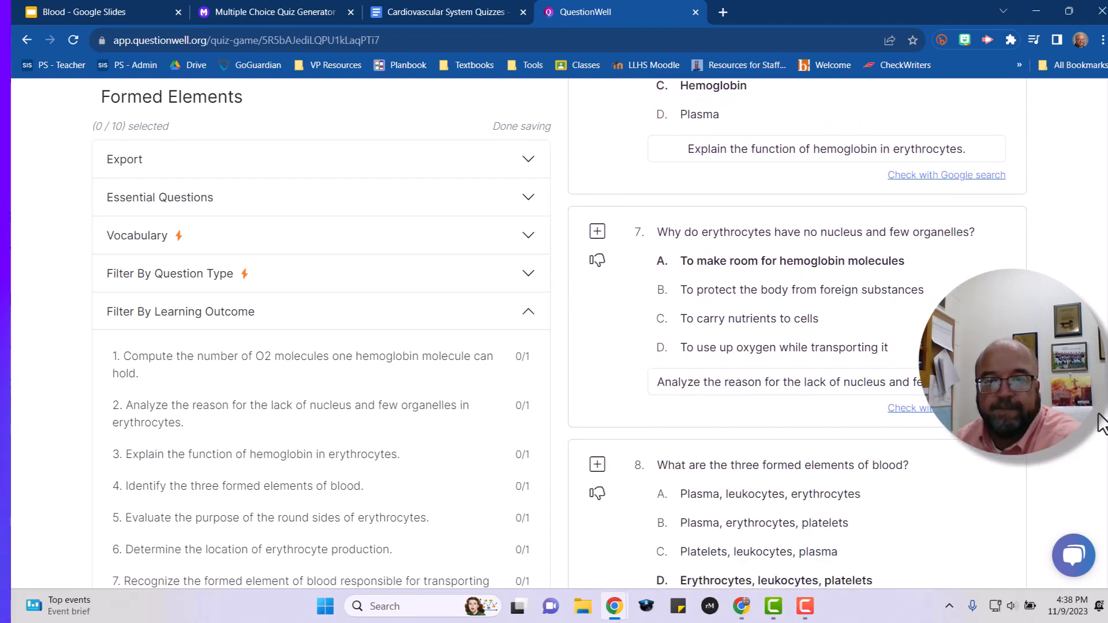
scroll(1103, 497, down, 2)
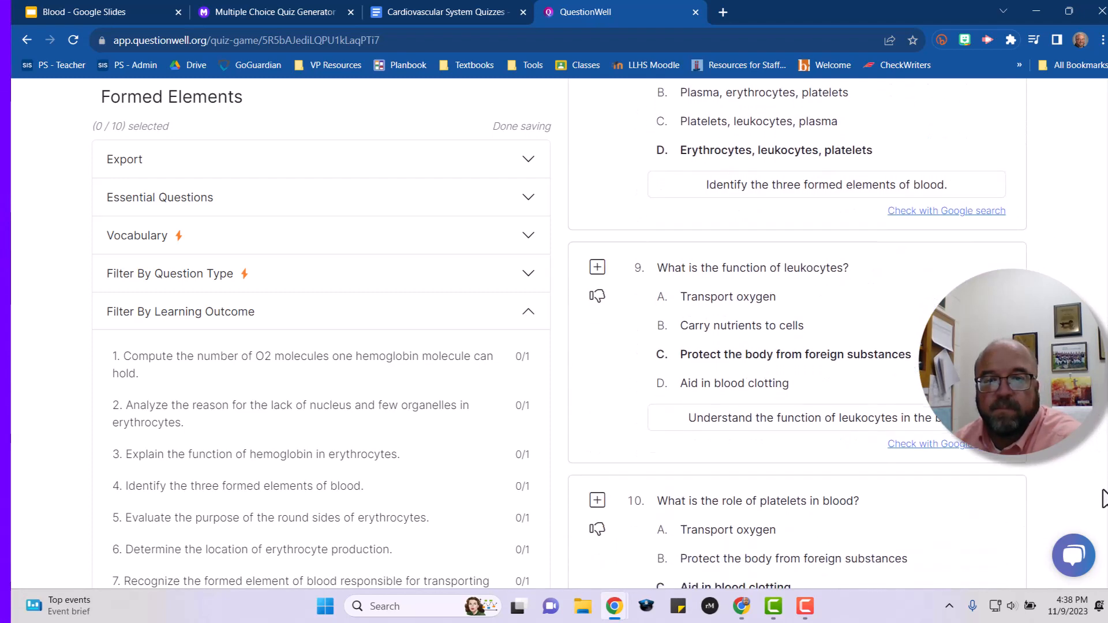
drag(1107, 519, 1105, 104)
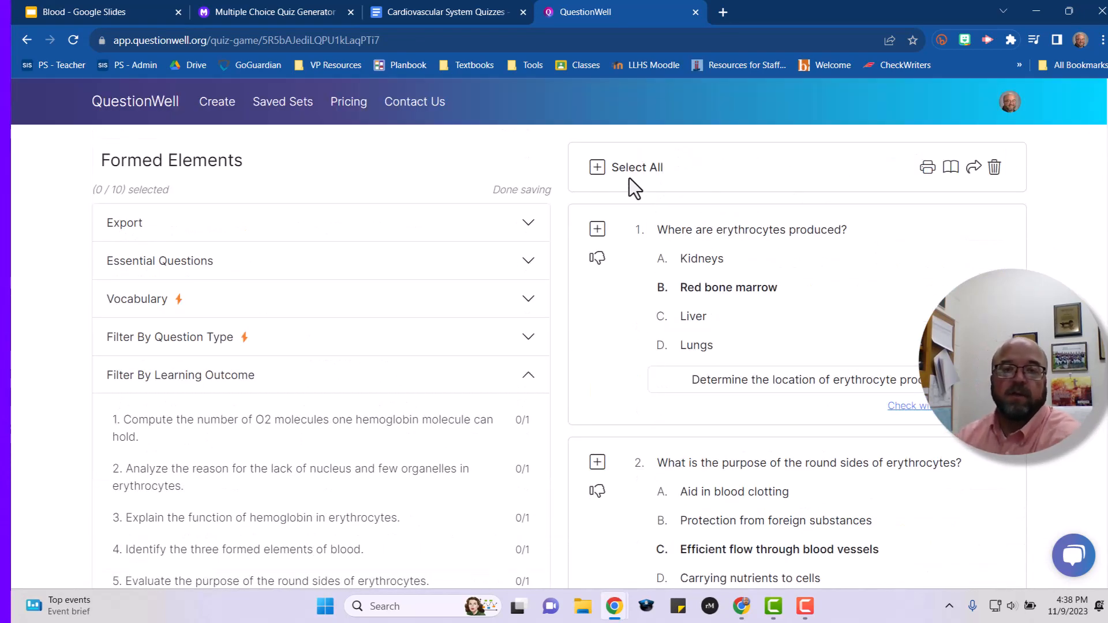
Select all ten questions in the set and export them to Google Forms.
click(598, 173)
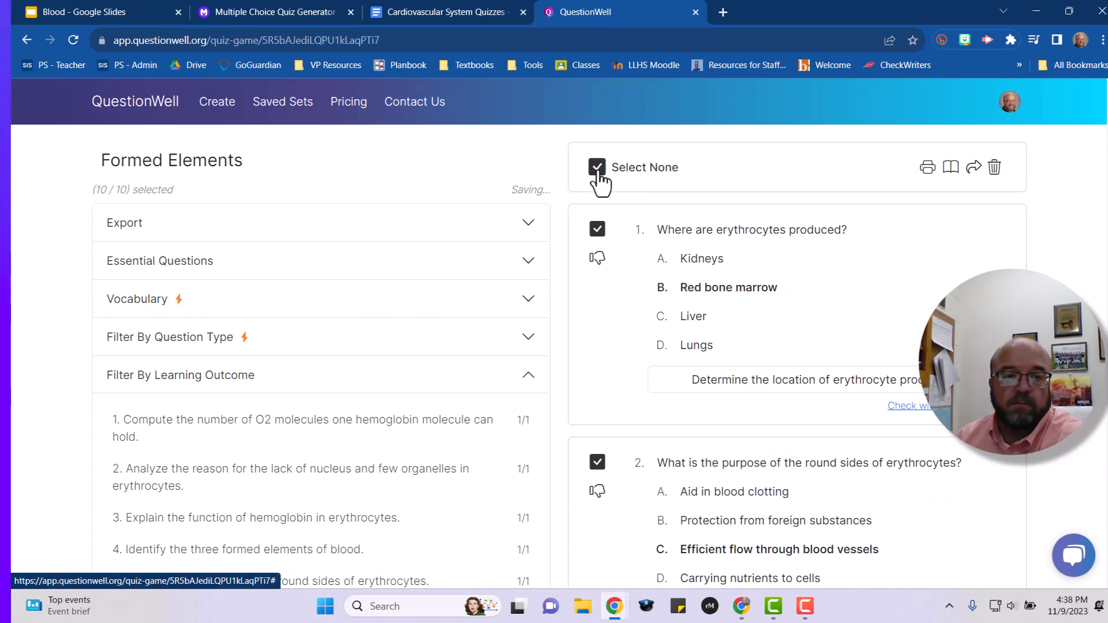
click(521, 228)
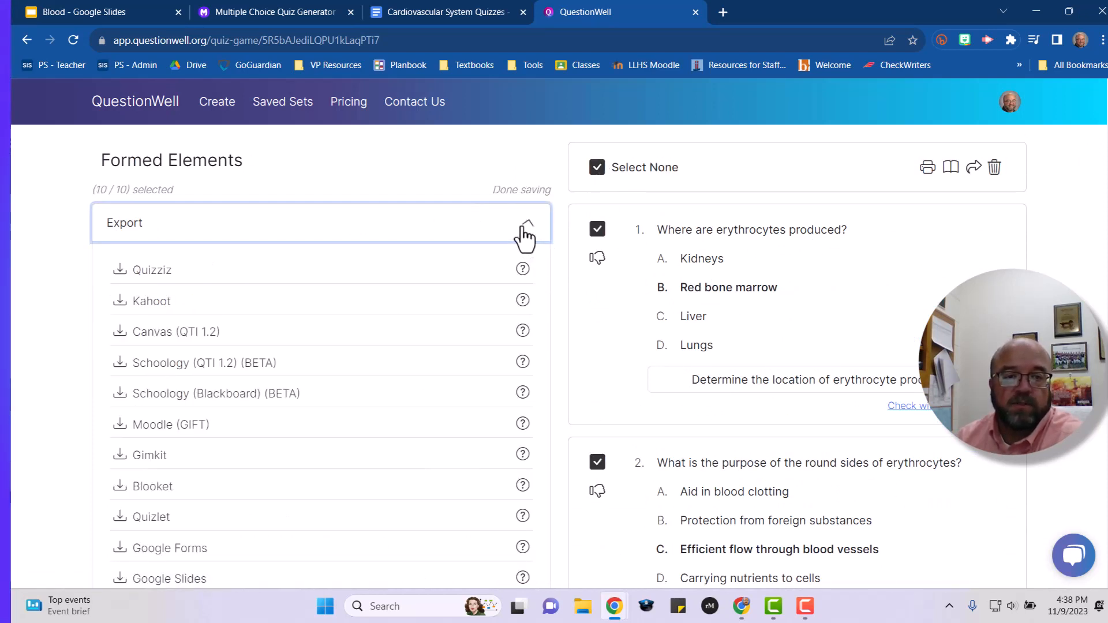
scroll(304, 331, down, 2)
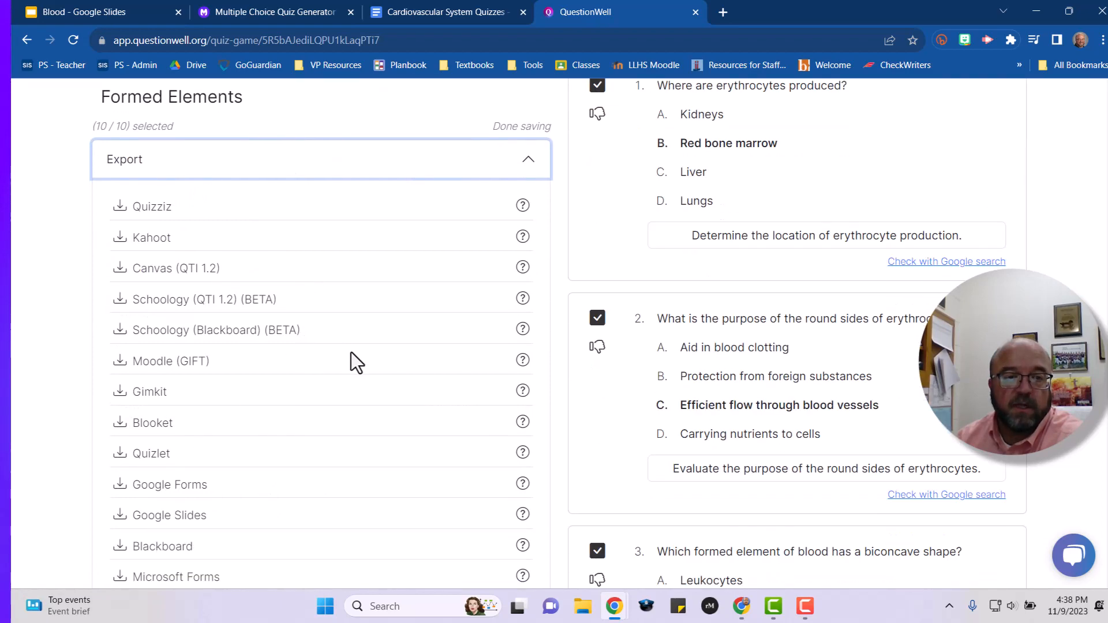
scroll(642, 383, down, 2)
scroll(494, 386, down, 3)
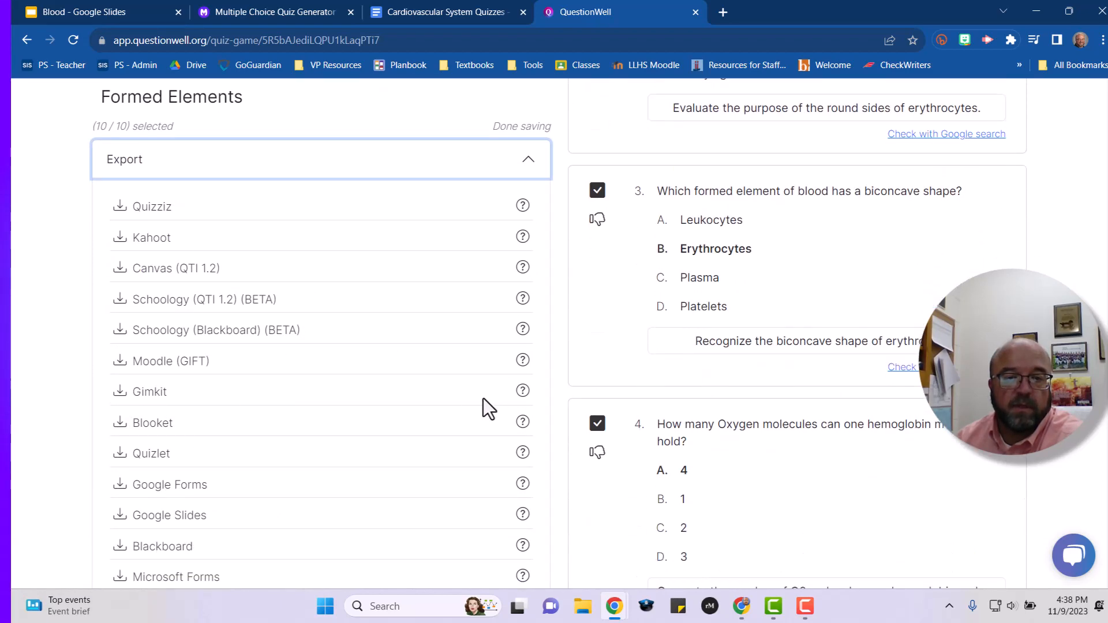
scroll(266, 490, down, 2)
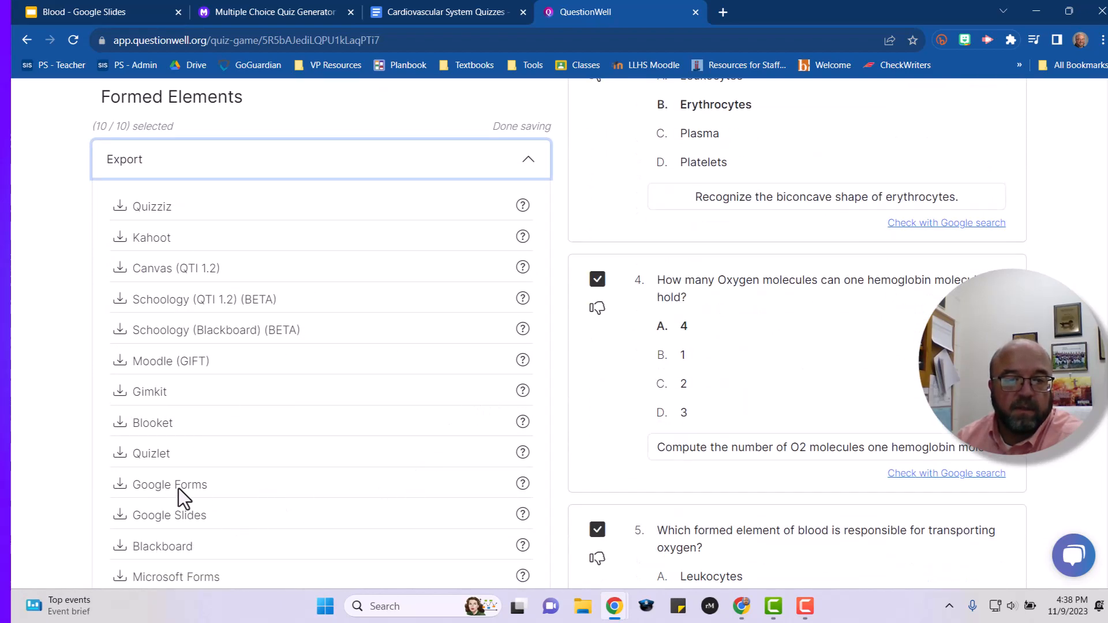
click(40, 478)
scroll(48, 477, down, 3)
scroll(283, 456, down, 15)
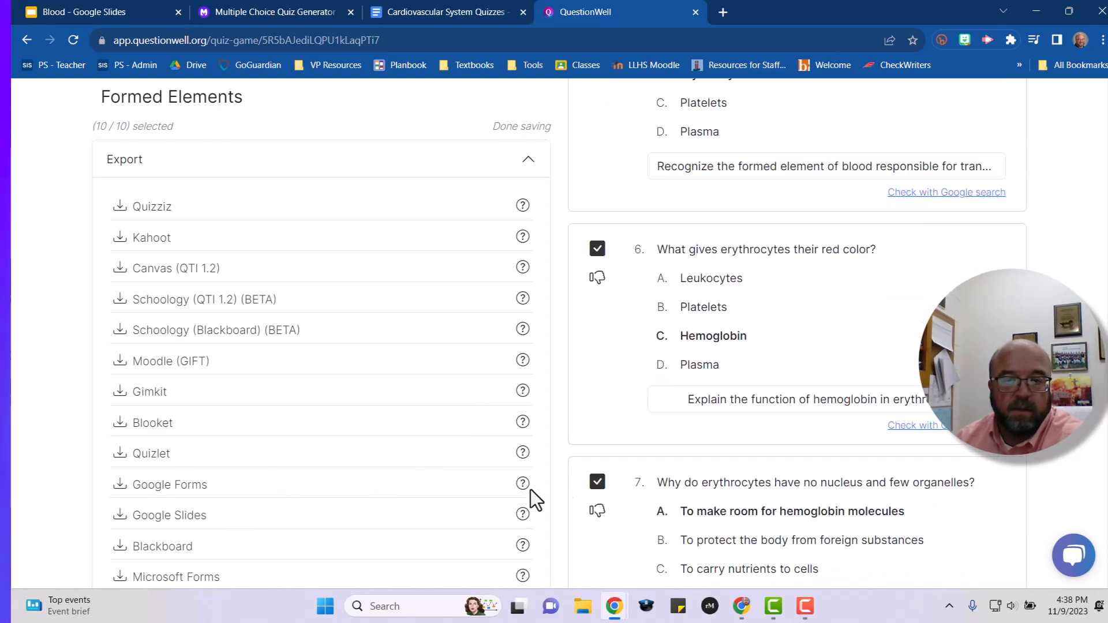
scroll(402, 489, up, 9)
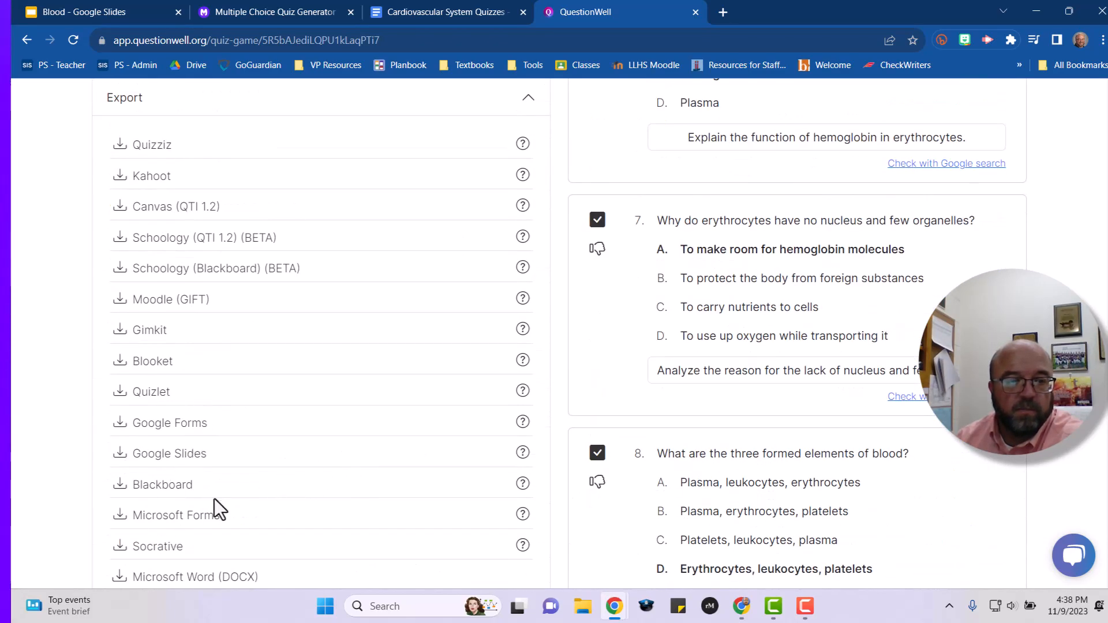
scroll(196, 474, up, 1)
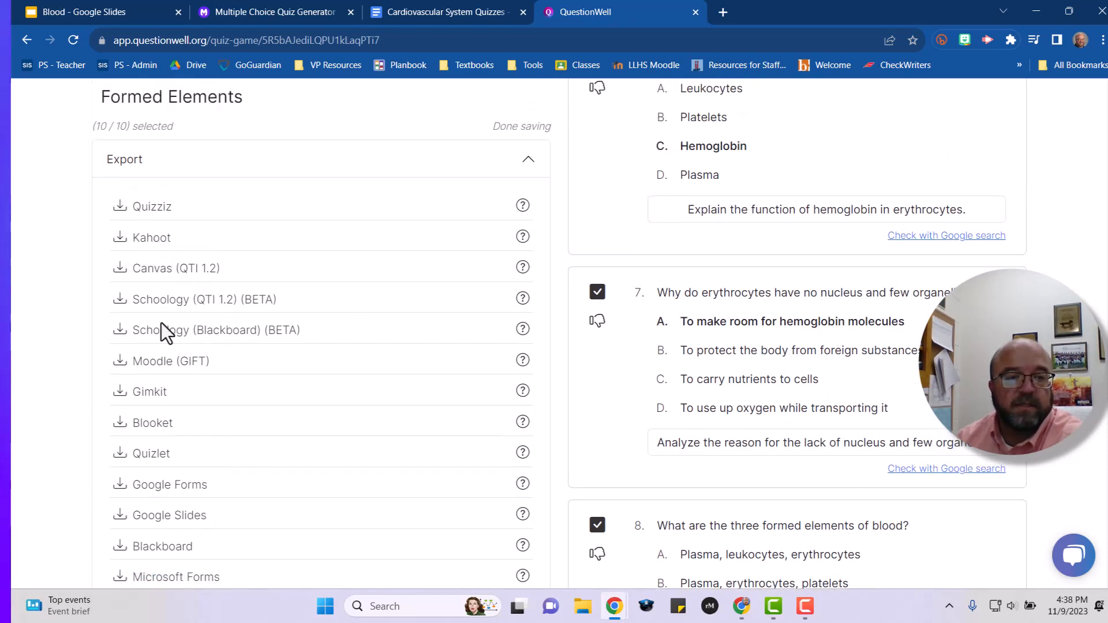
click(180, 498)
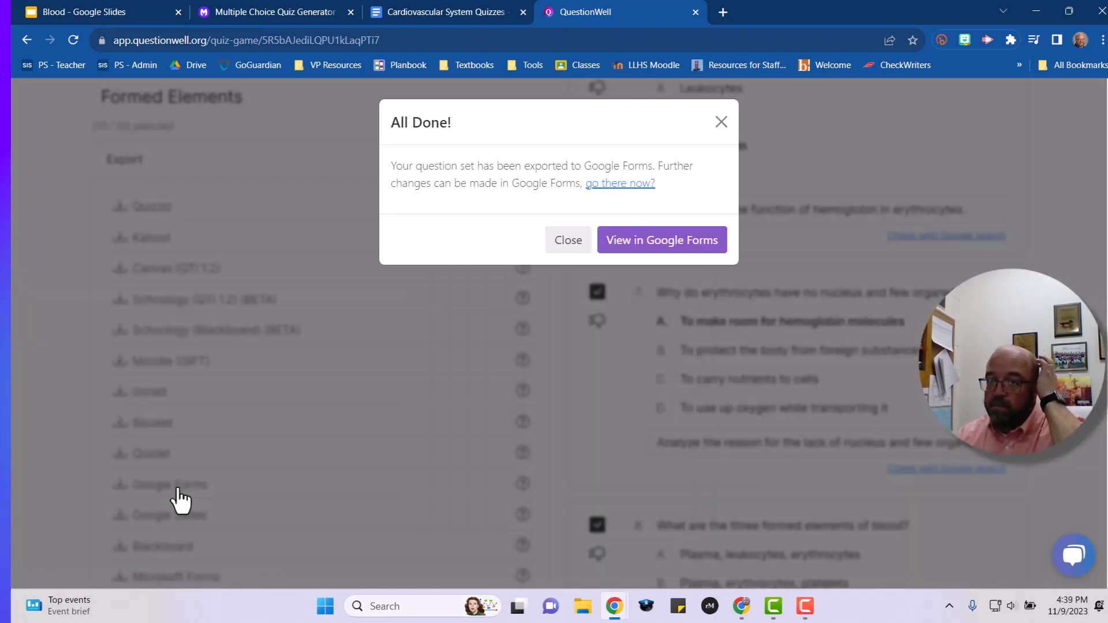
Open the exported Formed Elements form in Google Forms and switch it into edit mode.
click(661, 246)
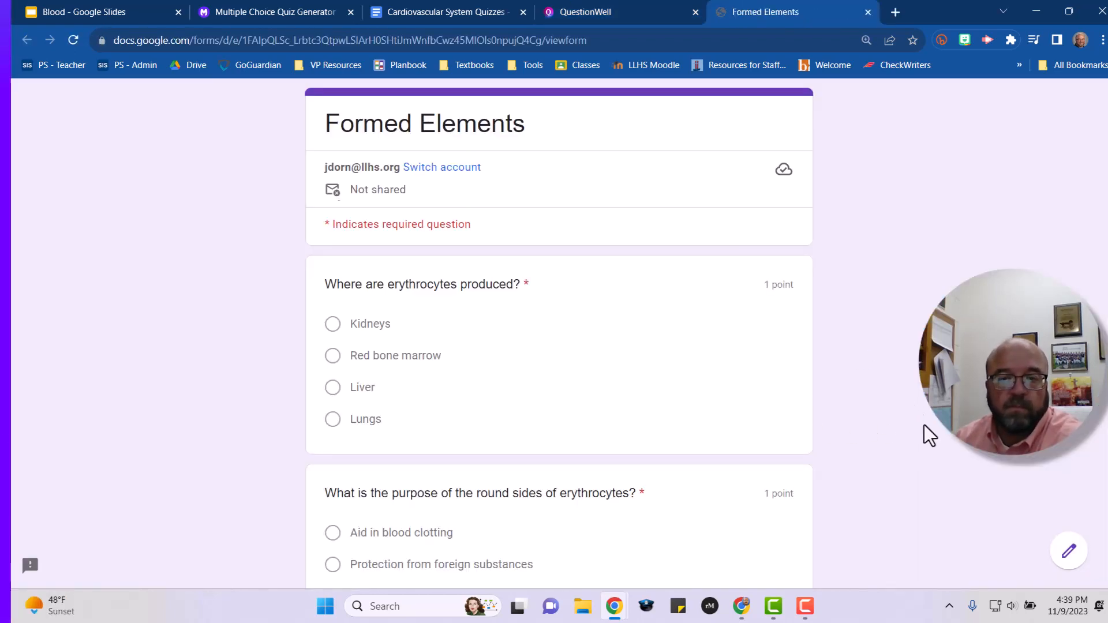
scroll(910, 372, down, 3)
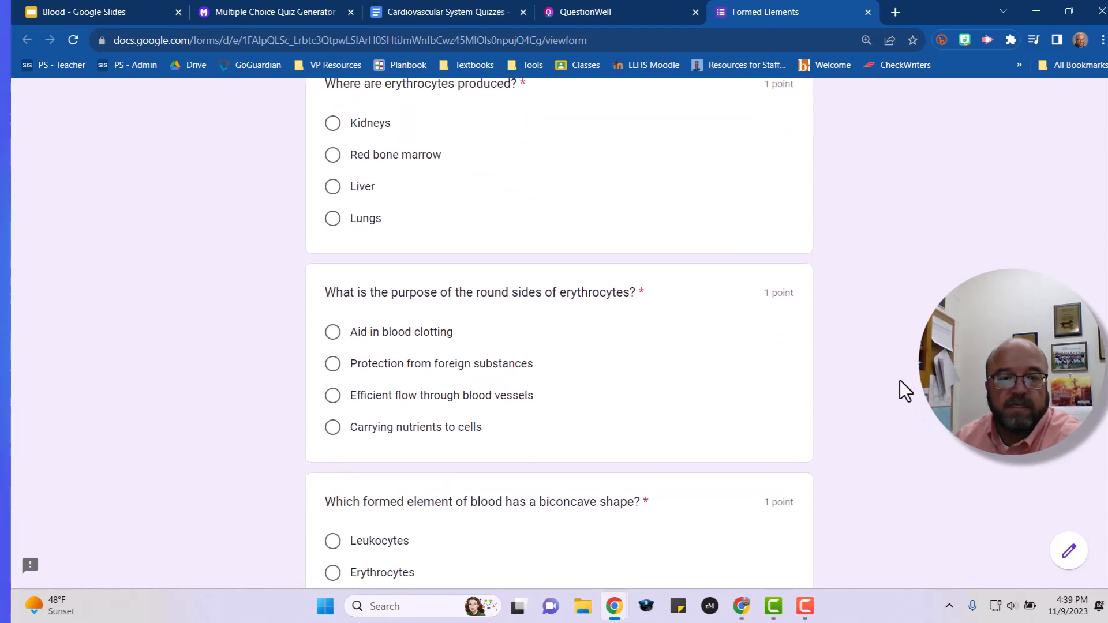
click(1071, 554)
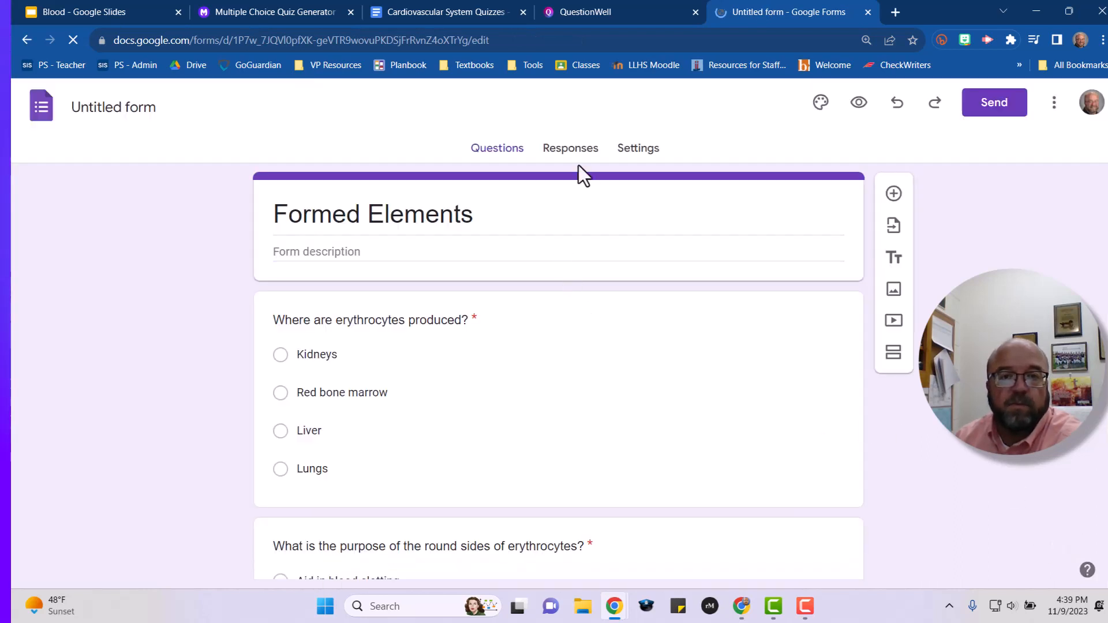
Turn on Locked mode in the form's quiz settings and start sending the form.
click(633, 156)
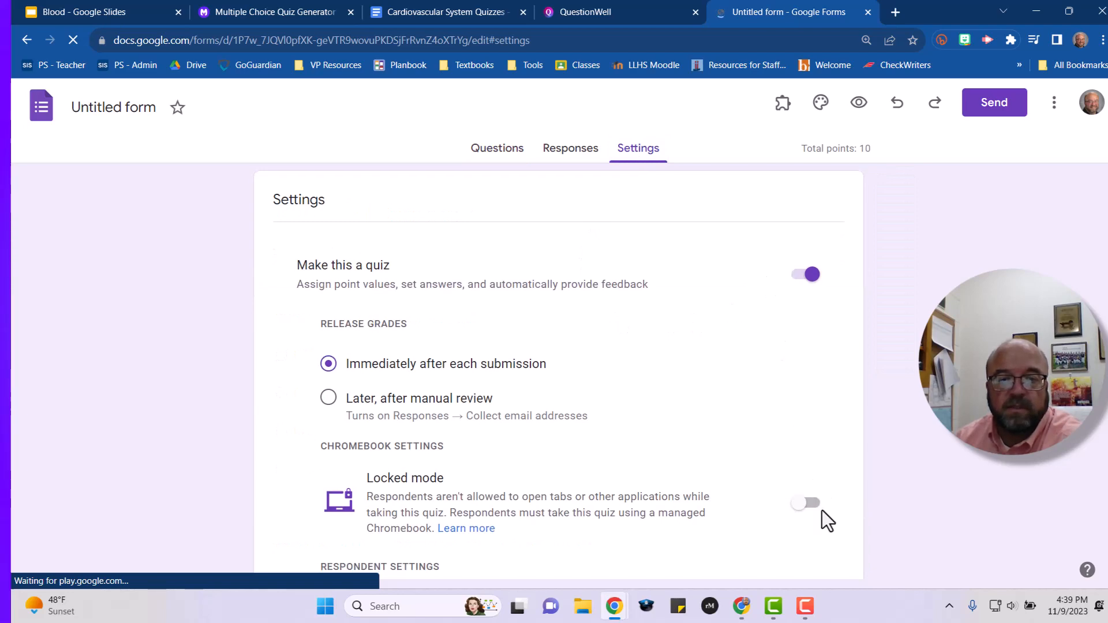
scroll(822, 510, down, 1)
click(812, 433)
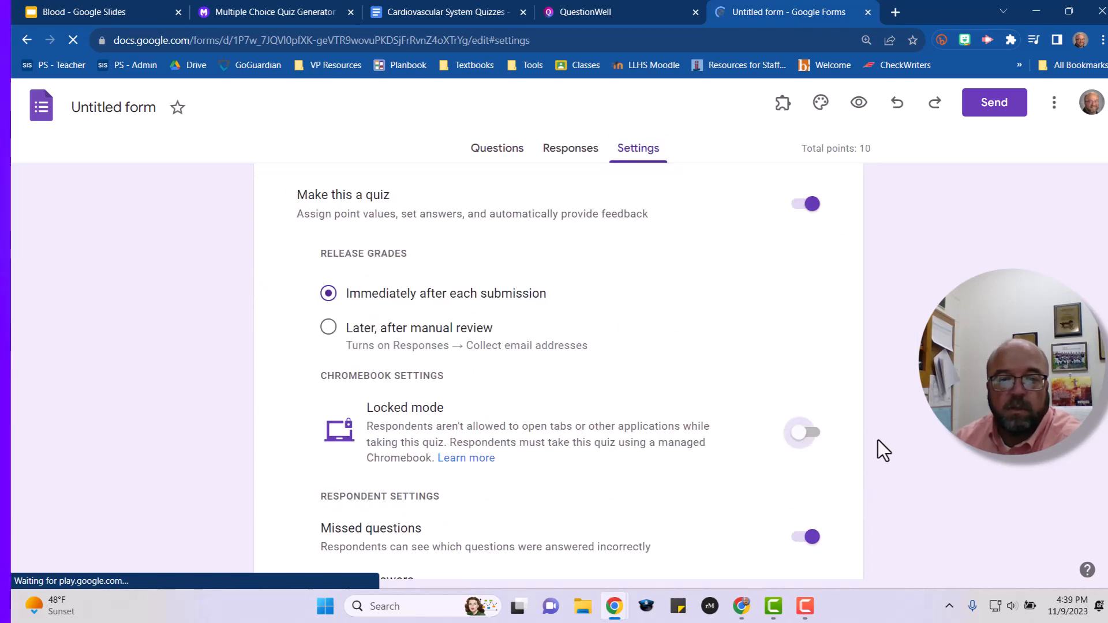
scroll(883, 443, down, 3)
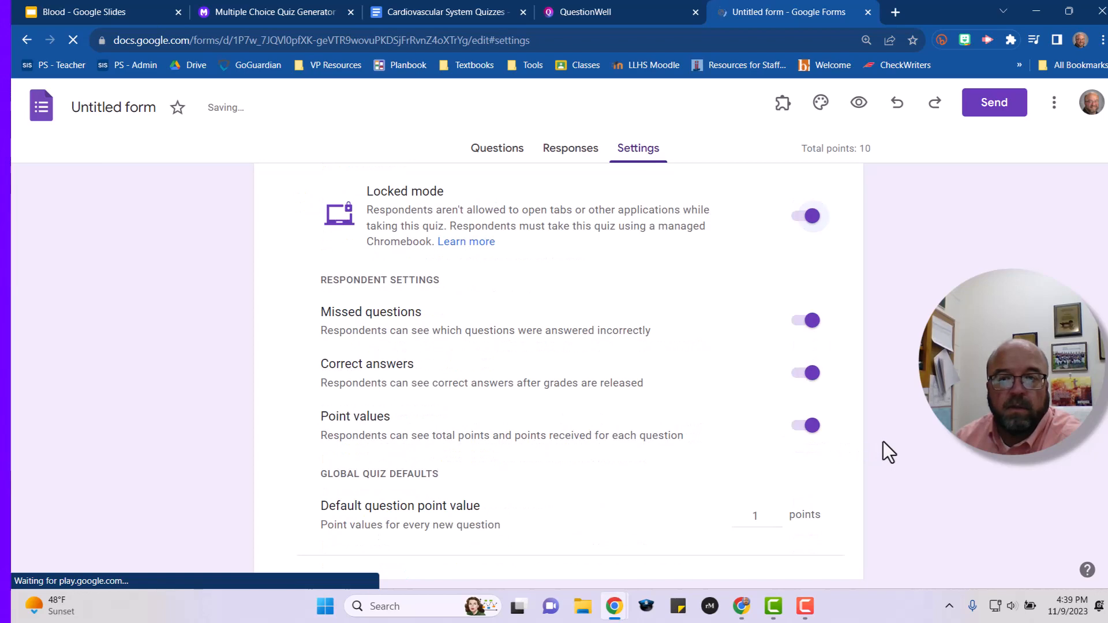
scroll(883, 442, up, 4)
click(992, 109)
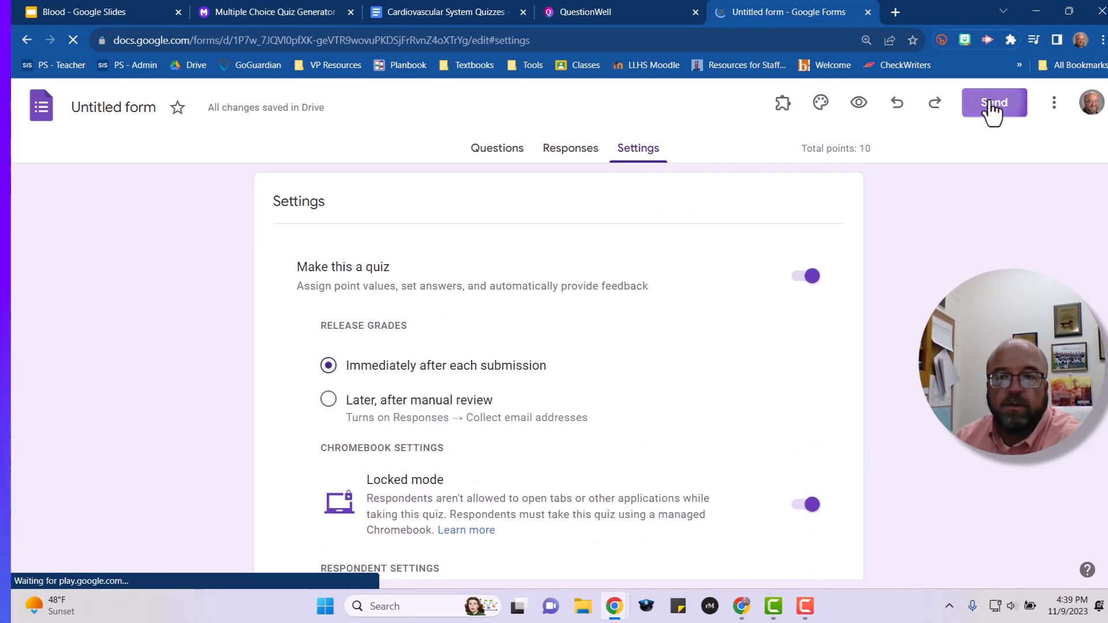